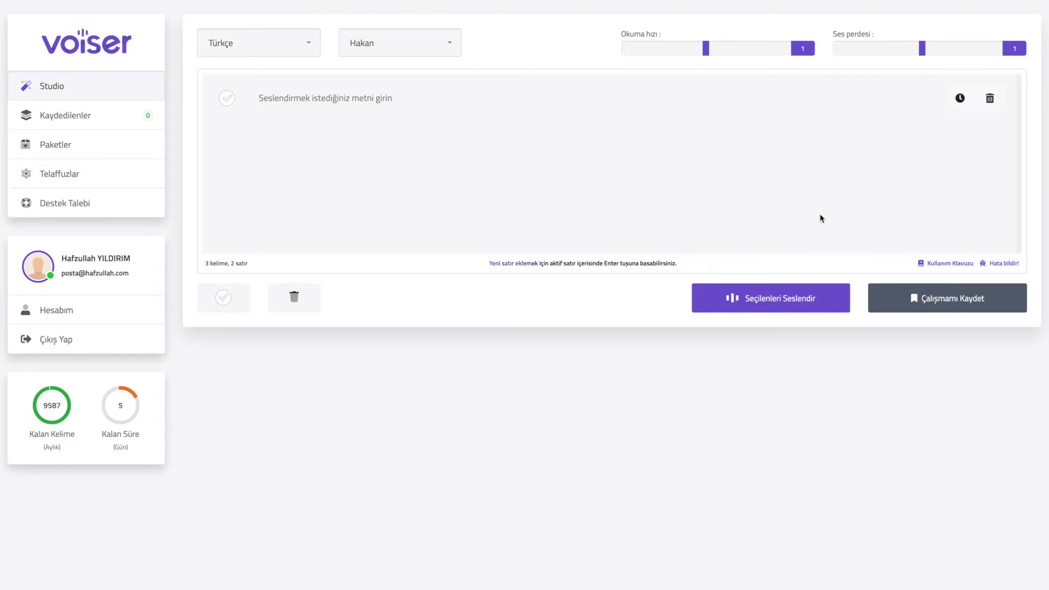
- Open the Studio usage guide, read the tips on punctuation and checking spelling before voicing, and close it
{"action": "left_click", "coordinate": [941, 267]}
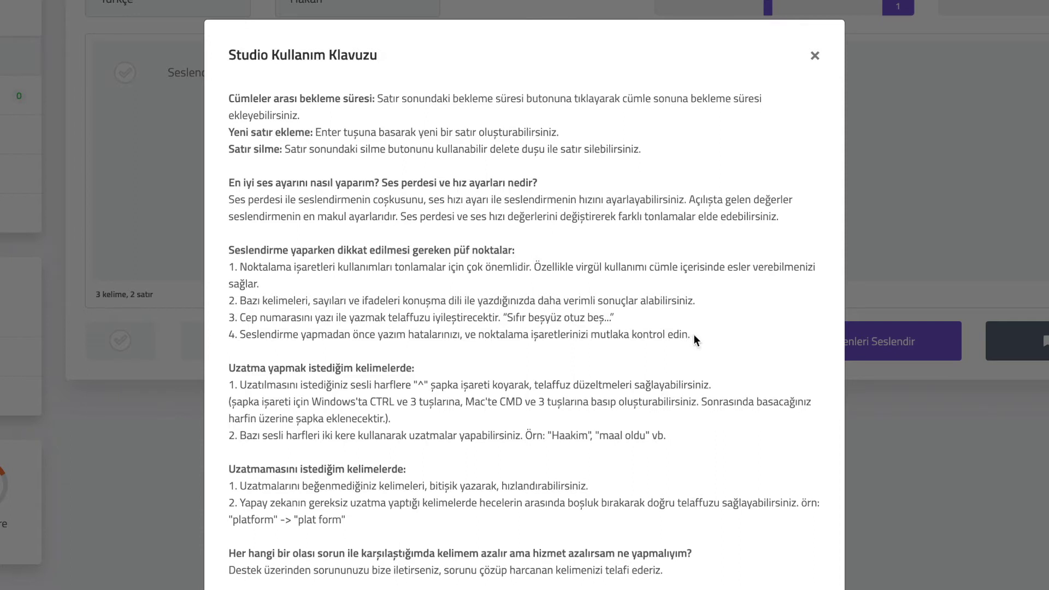
{"action": "left_click_drag", "start_coordinate": [693, 334], "coordinate": [598, 332]}
{"action": "left_click", "coordinate": [599, 331]}
{"action": "left_click", "coordinate": [817, 56]}
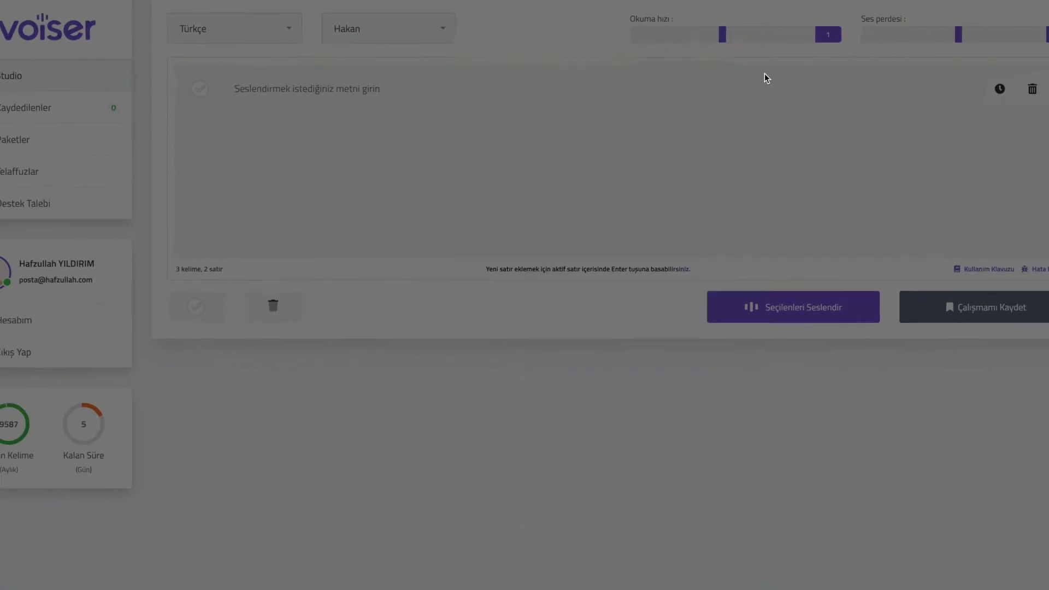
- Enter "Bir yazıyı şekil, anlatım ve noktalama özellikleriyle oluşturan kelimelerin bütününe metin adı verilir." as the first line and start a new line
{"action": "left_click", "coordinate": [467, 100]}
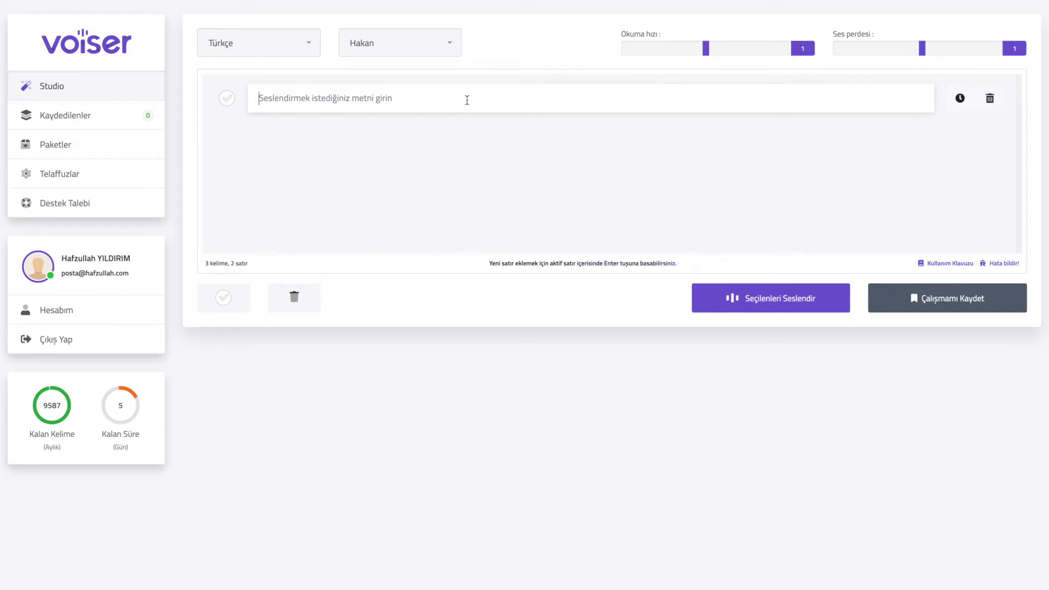
{"action": "type", "text": "B"}
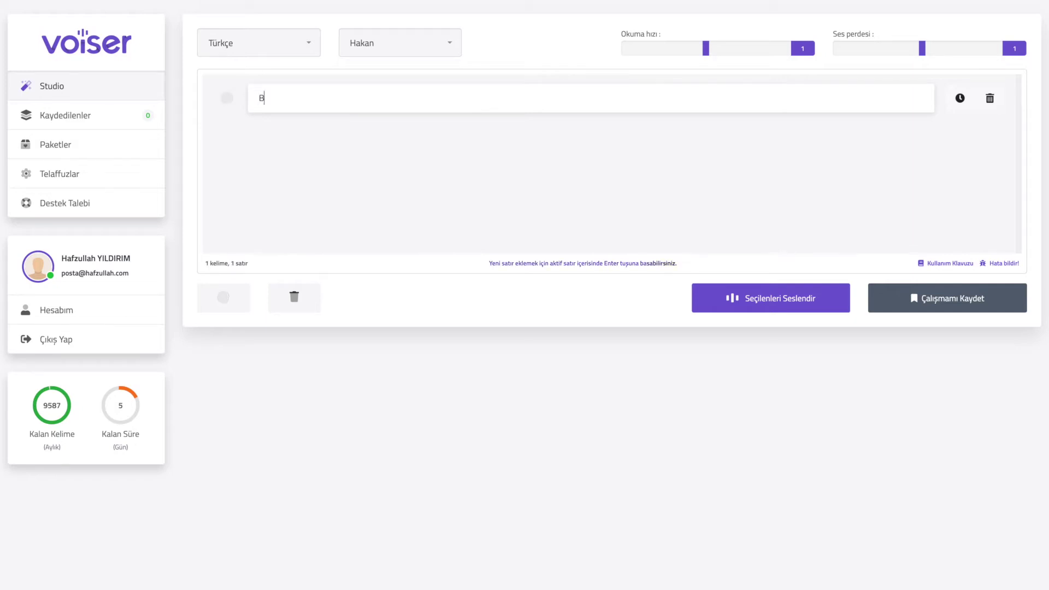
{"action": "type", "text": "ir yazı"}
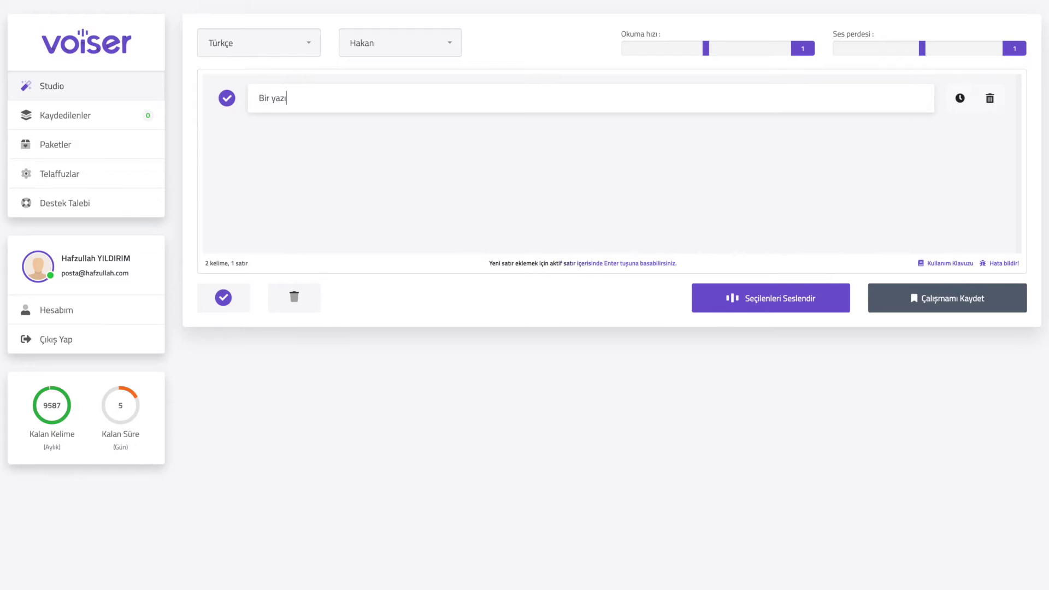
{"action": "type", "text": "yı,"}
{"action": "key", "text": "BackSpace"}
{"action": "type", "text": "şekil, anlatım"}
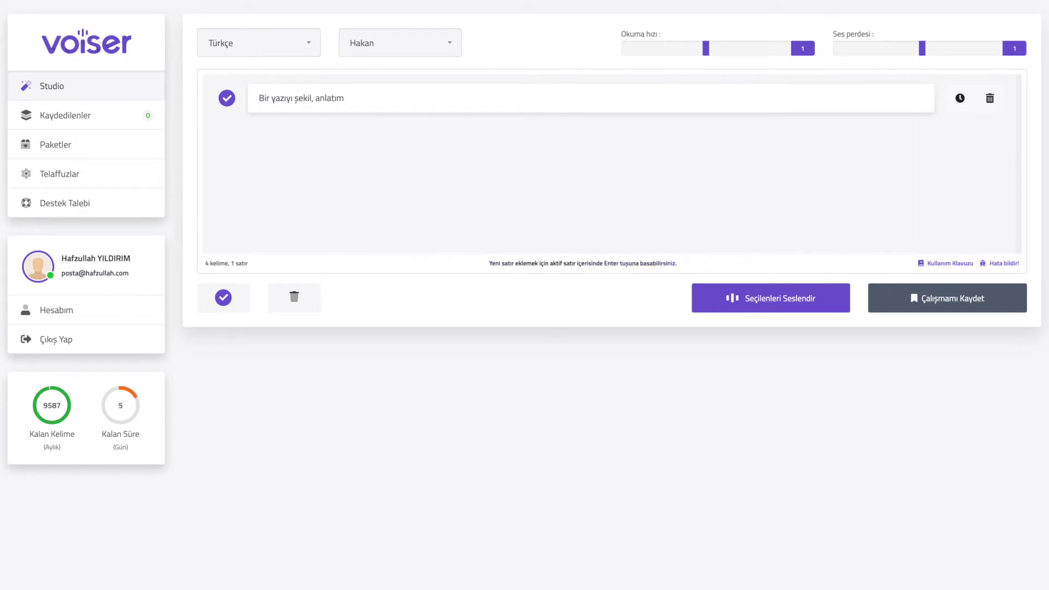
{"action": "type", "text": " ve no"}
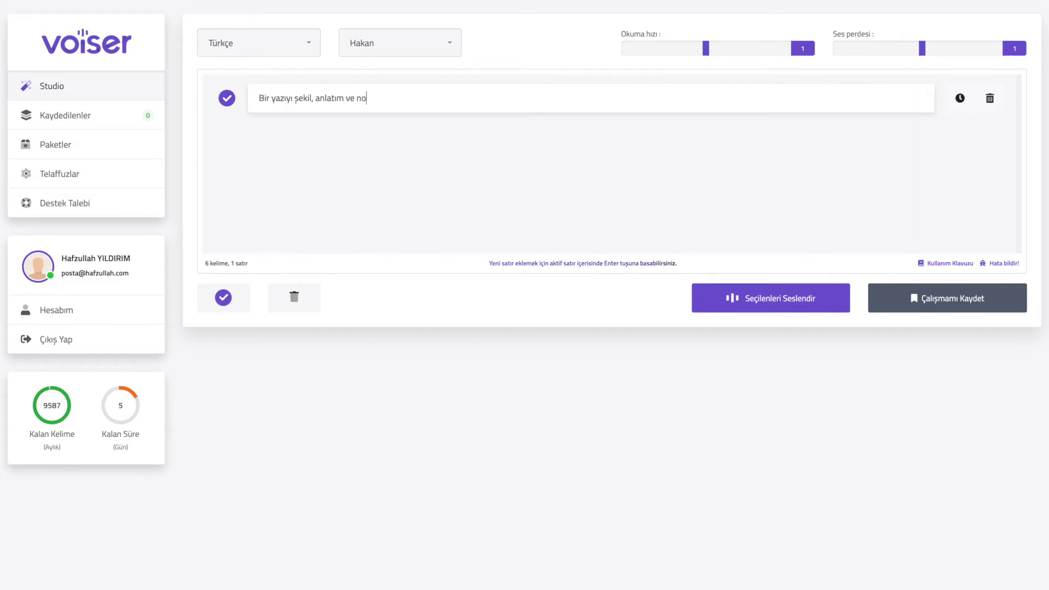
{"action": "type", "text": "ktalama özellikleriy"}
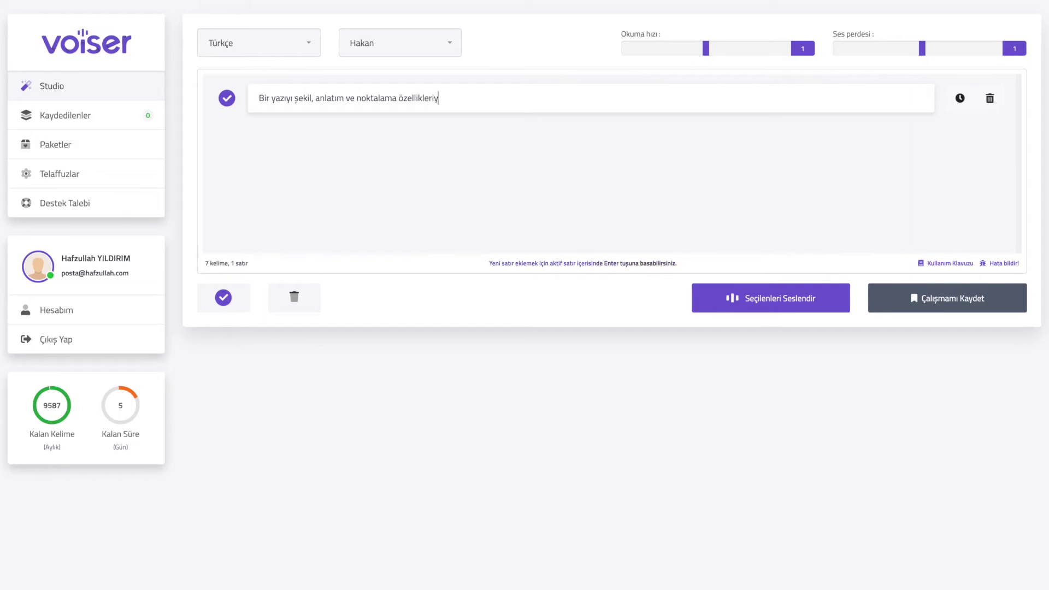
{"action": "type", "text": "le olu"}
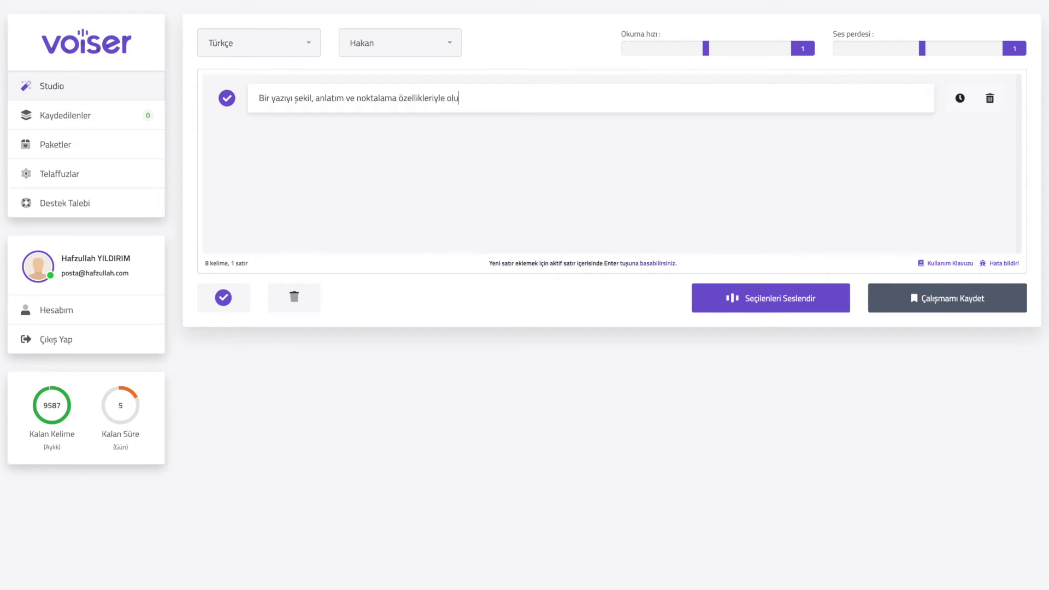
{"action": "type", "text": "şturan kelimeleri"}
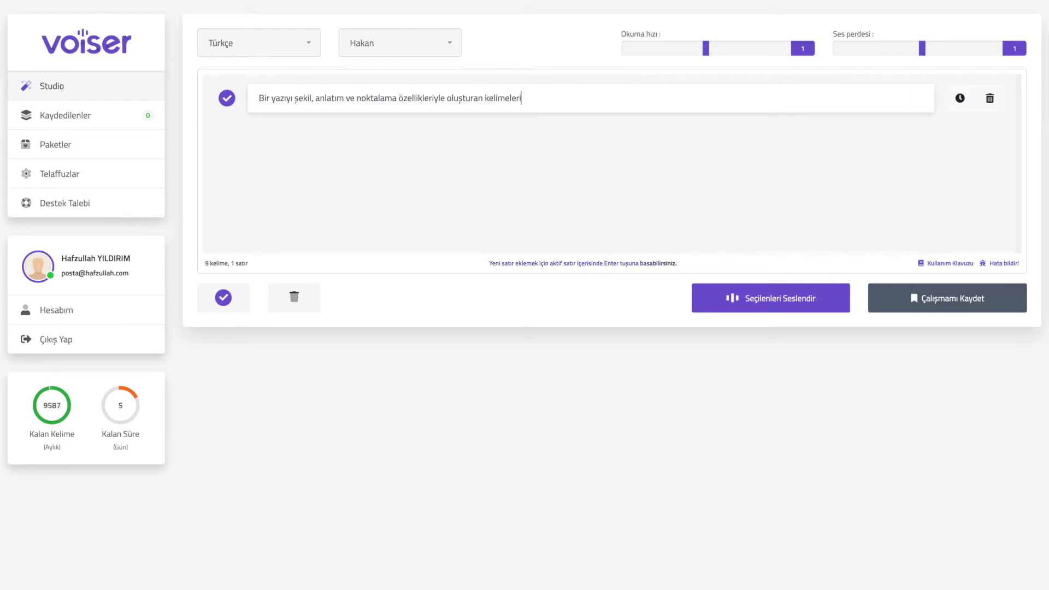
{"action": "type", "text": "n bütün"}
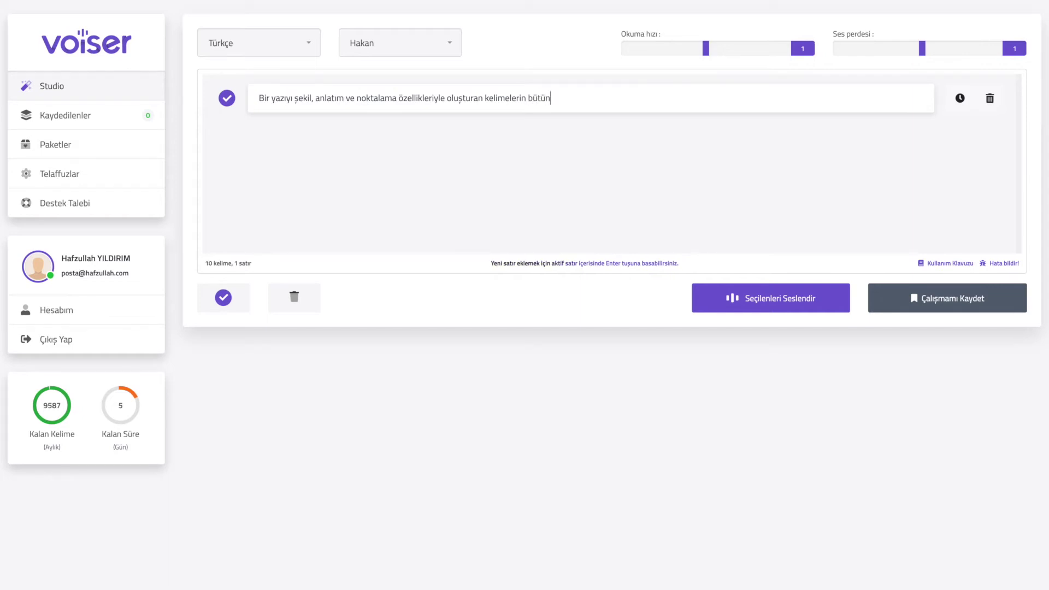
{"action": "type", "text": "üne metin adı verilir."}
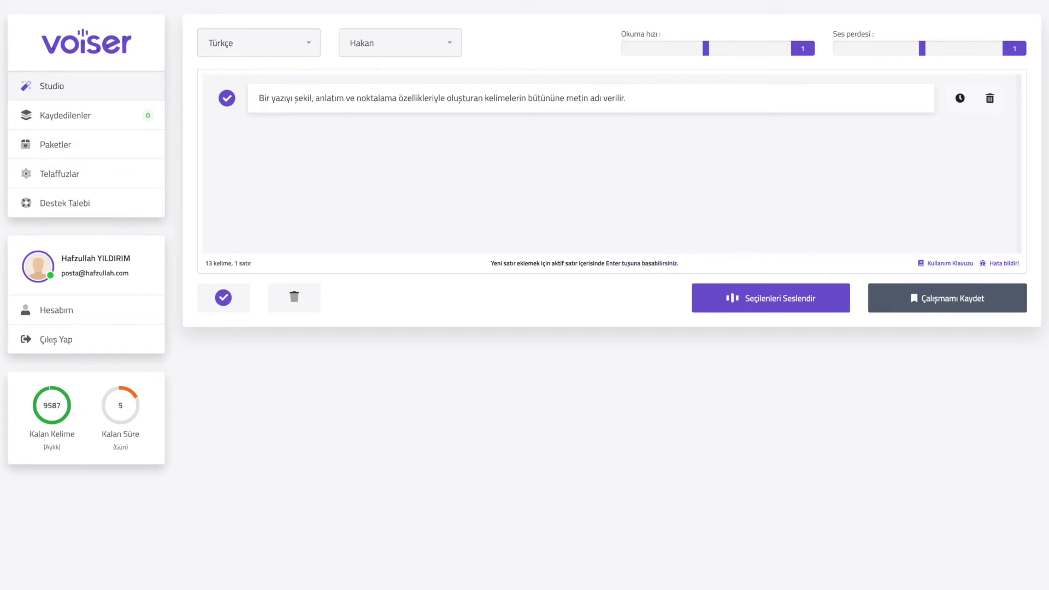
{"action": "key", "text": "Return"}
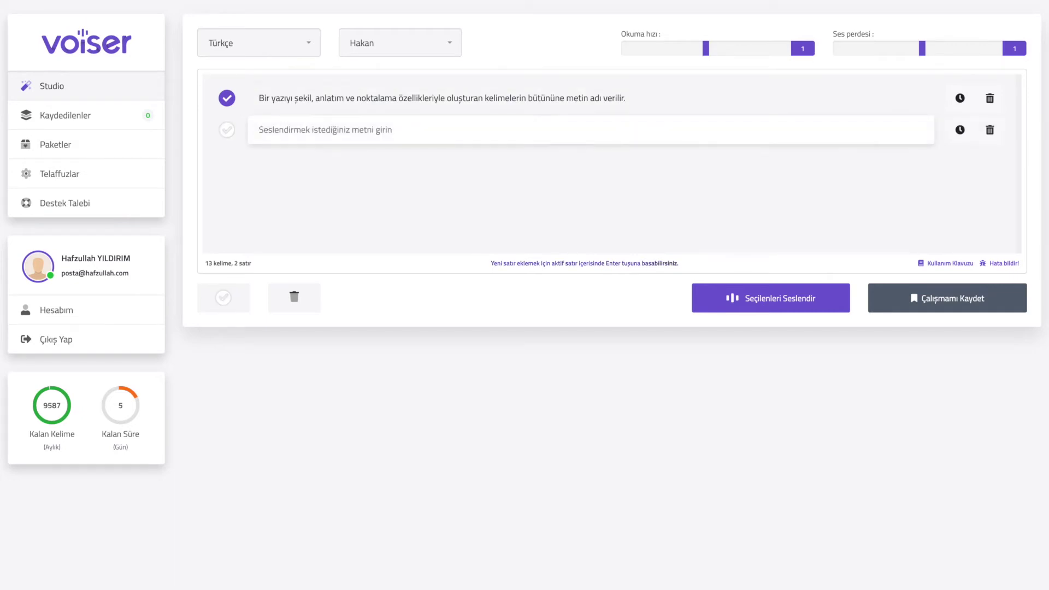
- Write "Diğer bir ifadeyle metin," as the second line and add another line below it
{"action": "type", "text": "Di"}
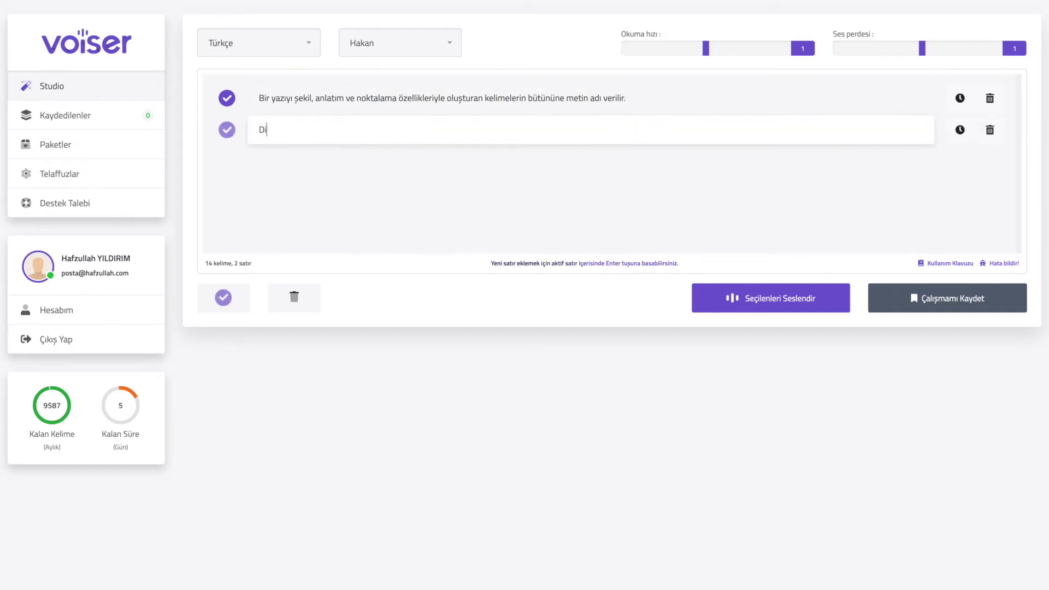
{"action": "type", "text": "ğer bir ifdeyl"}
{"action": "key", "text": "BackSpace"}
{"action": "key", "text": "BackSpace"}
{"action": "key", "text": "BackSpace"}
{"action": "type", "text": "a"}
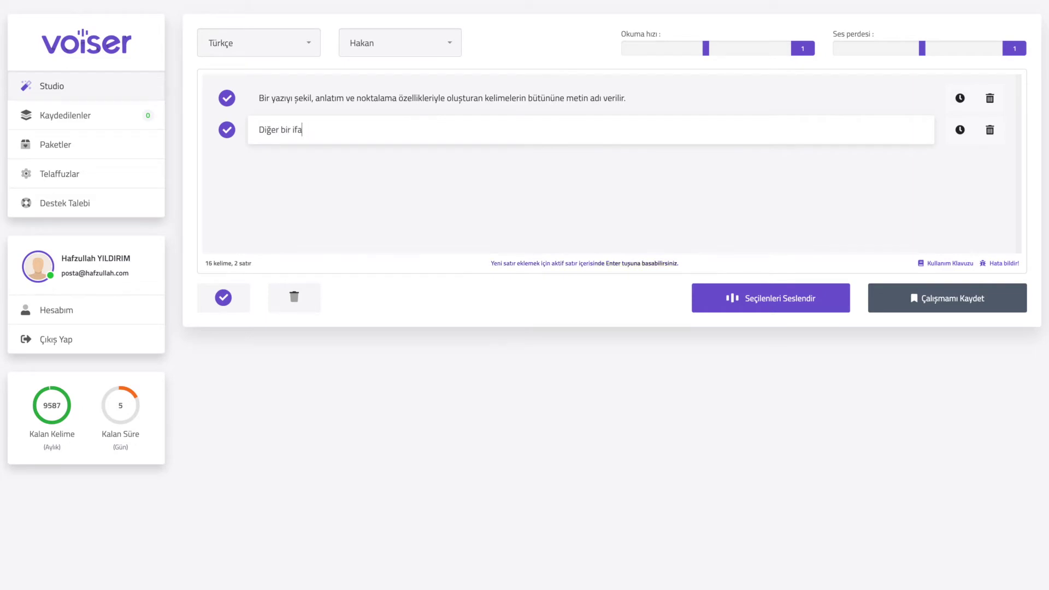
{"action": "type", "text": "dey"}
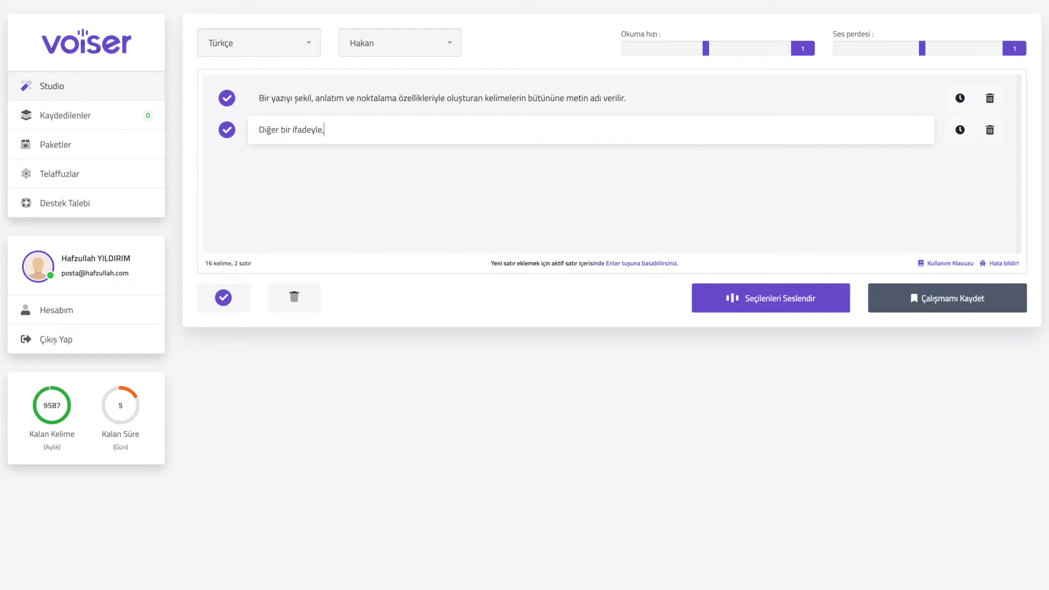
{"action": "type", "text": "le metin,"}
{"action": "key", "text": "Return"}
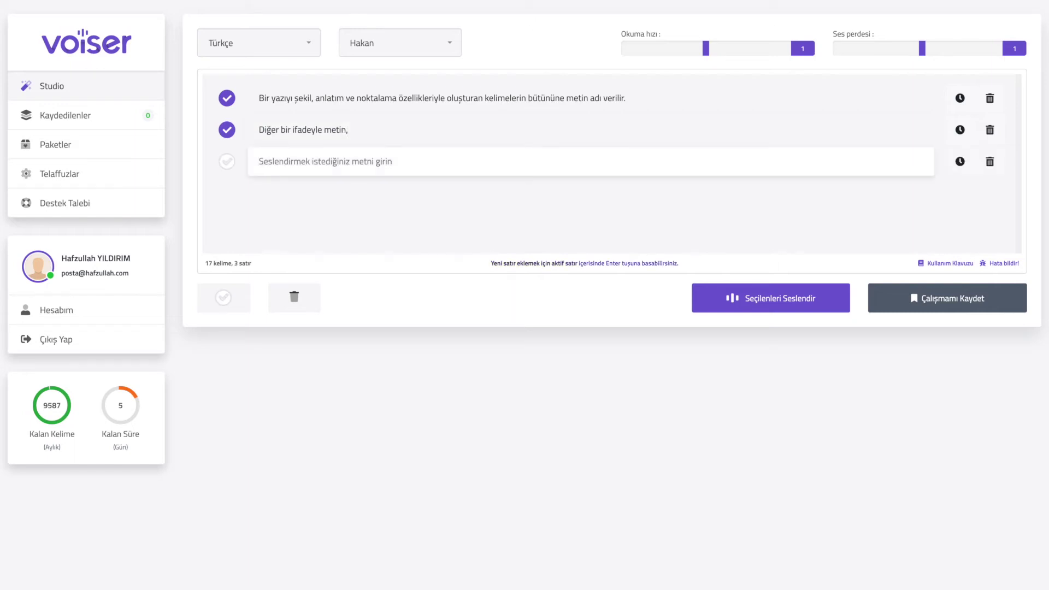
- Fill the third line with "iletişim kurmak için oluşturulan cümleler topluluğudur." and add an empty fourth line
{"action": "type", "text": "iletişim kurmak"}
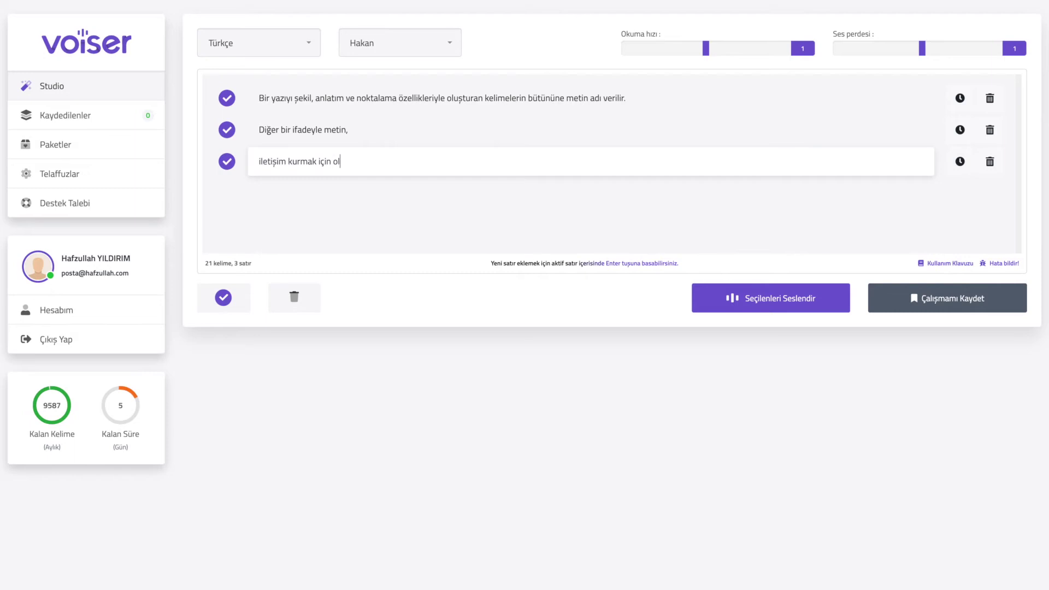
{"action": "type", "text": "için oluşturulan cümleler topluluğ"}
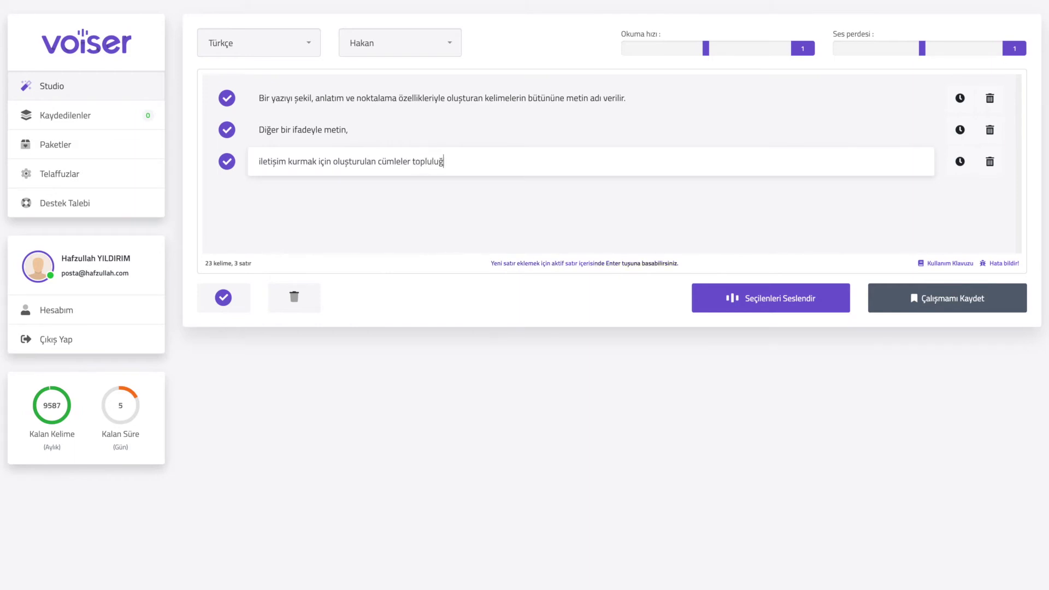
{"action": "type", "text": "udur."}
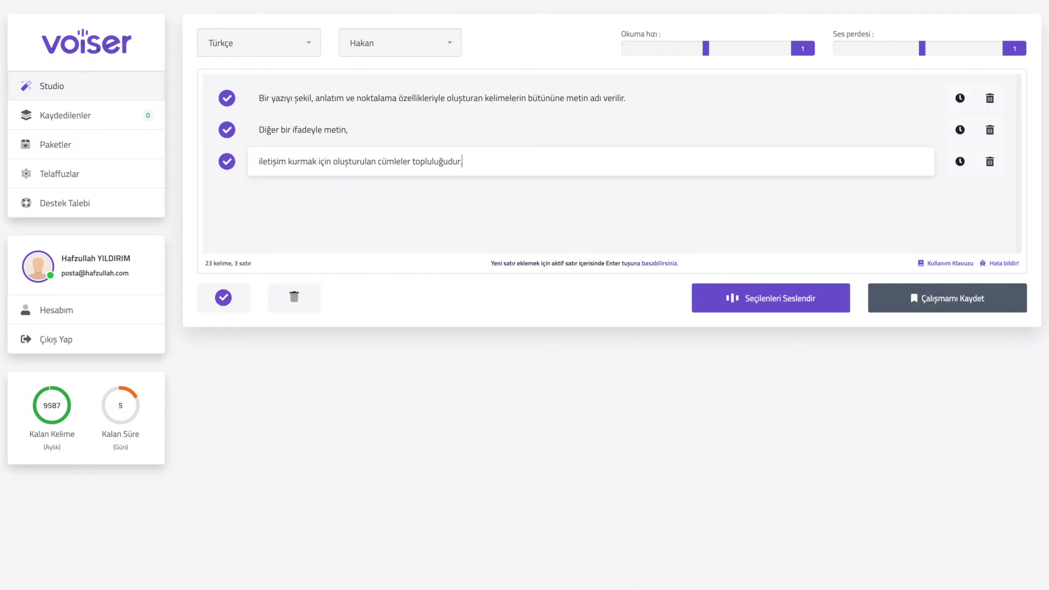
{"action": "key", "text": "Return"}
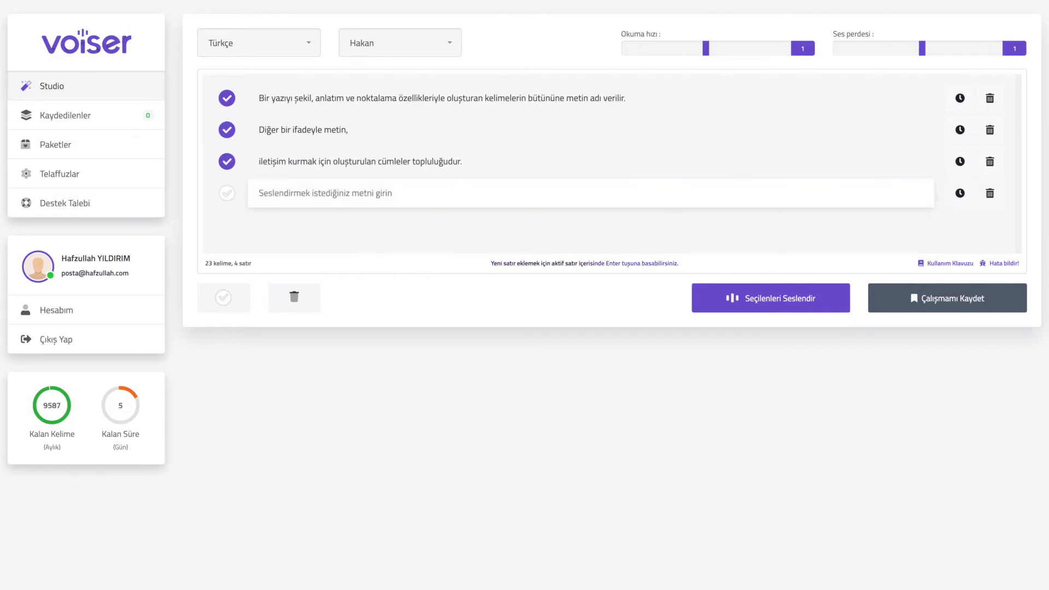
- Browse the available languages and voices, choosing Türkçe as the language and Hakan as the voice
{"action": "left_click", "coordinate": [253, 47]}
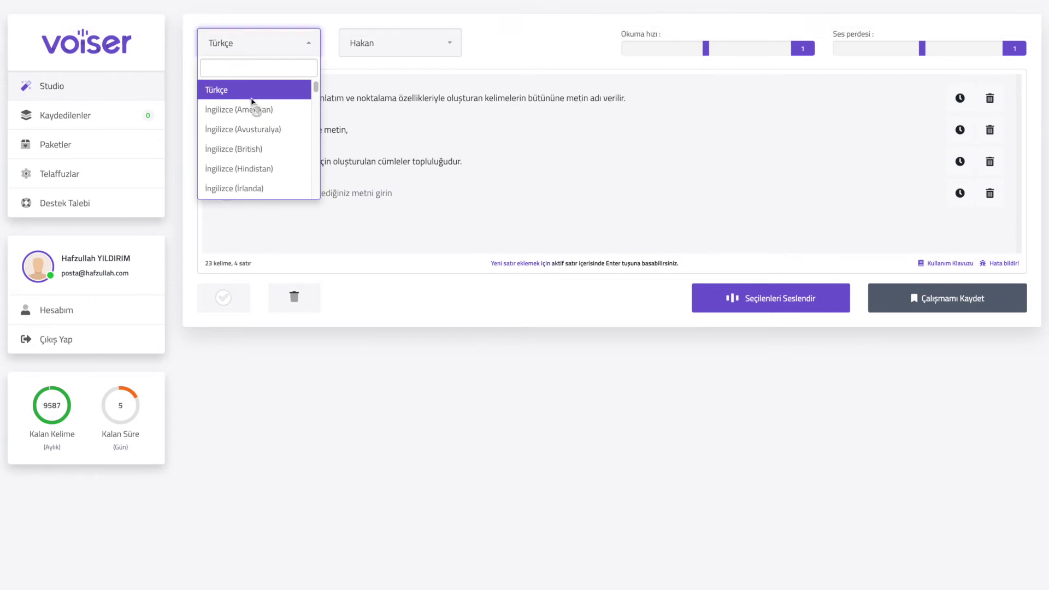
{"action": "scroll", "coordinate": [232, 155], "scroll_direction": "down", "scroll_amount": 5}
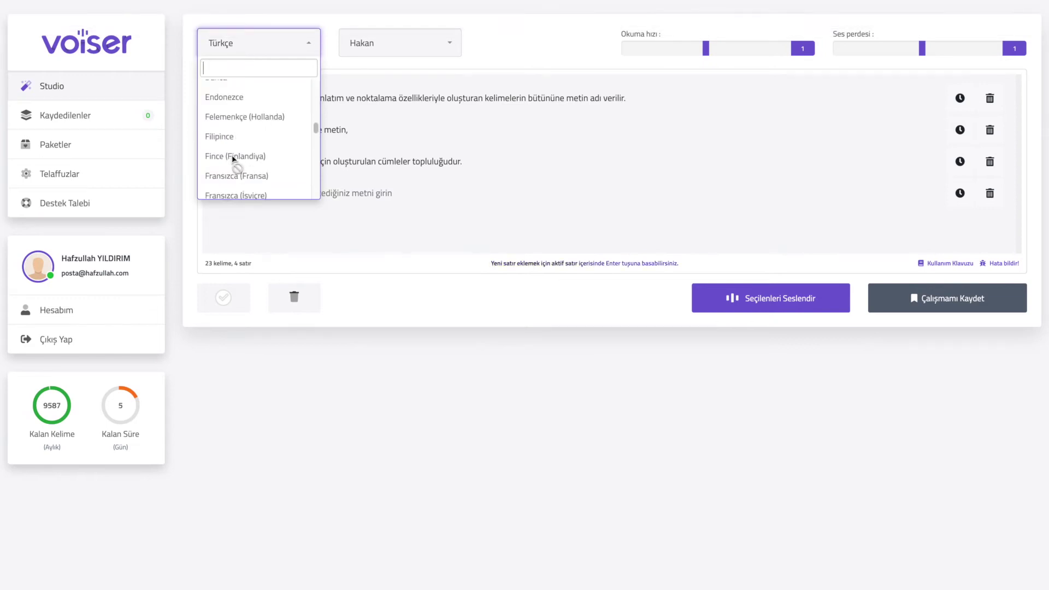
{"action": "scroll", "coordinate": [232, 157], "scroll_direction": "down", "scroll_amount": 10}
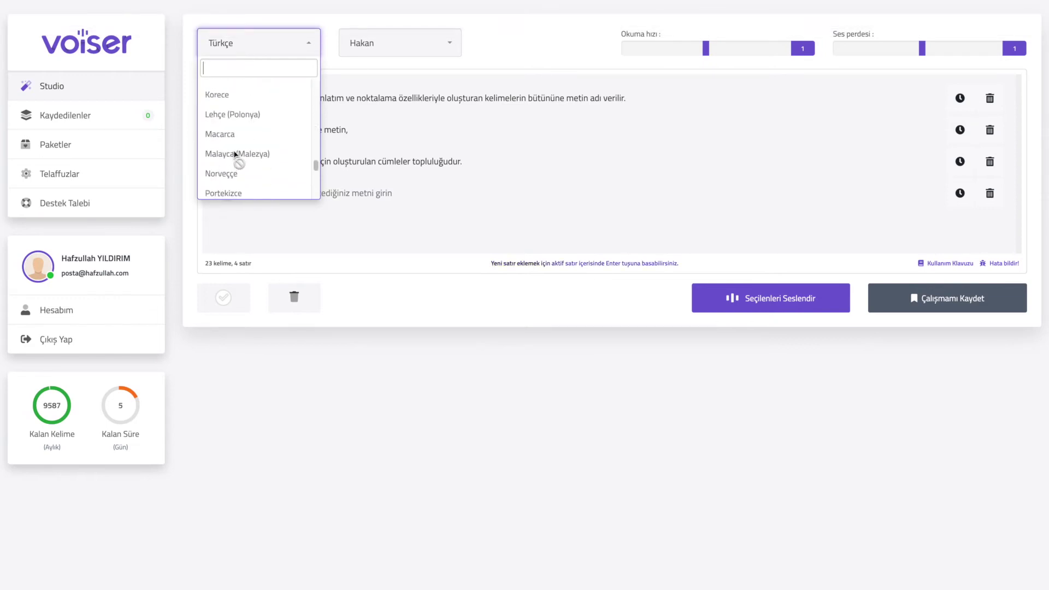
{"action": "scroll", "coordinate": [252, 156], "scroll_direction": "up", "scroll_amount": 15}
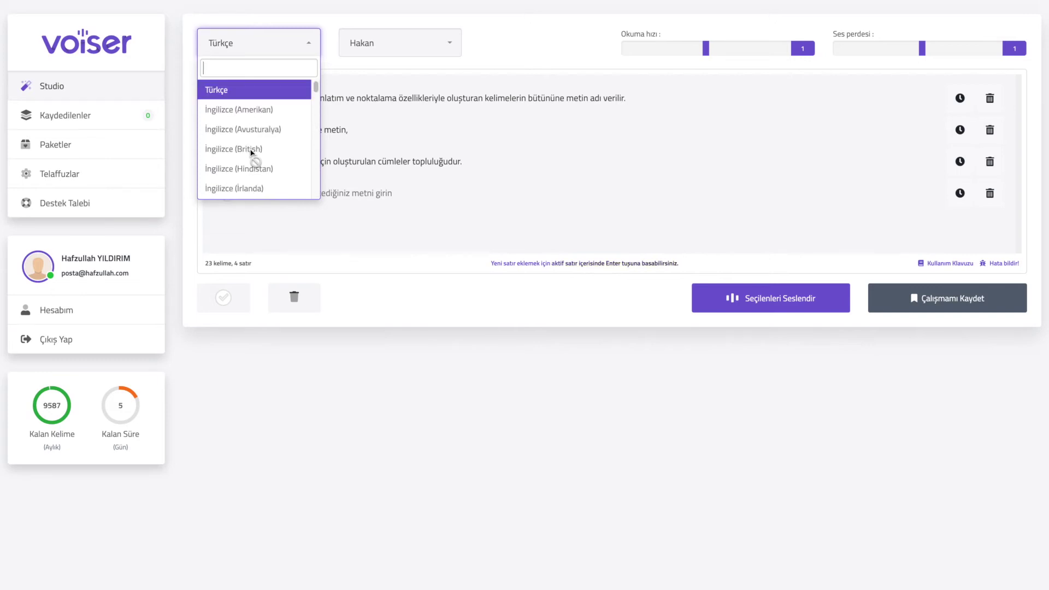
{"action": "left_click", "coordinate": [233, 97]}
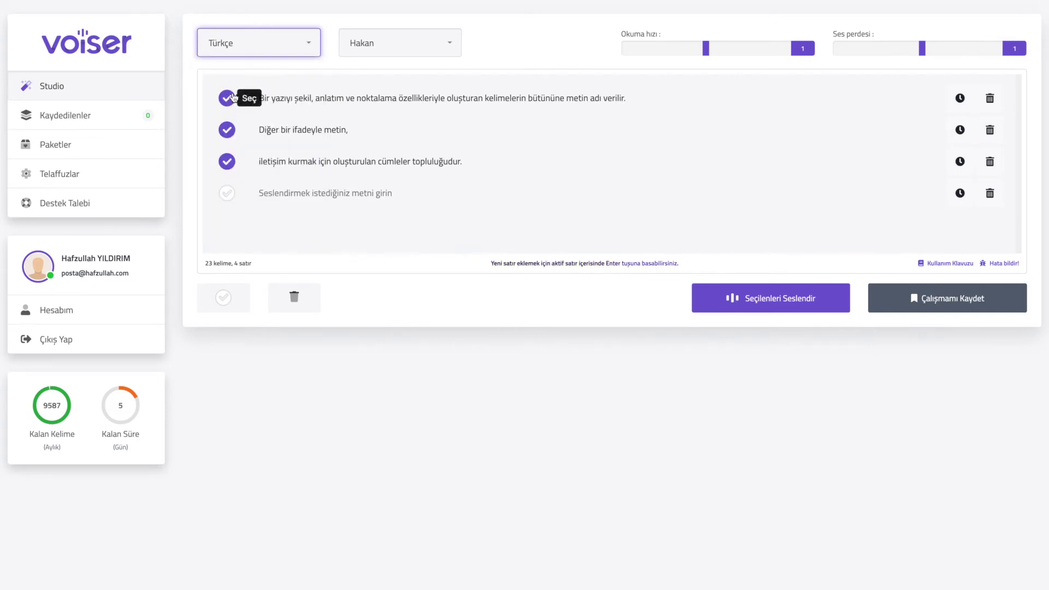
{"action": "left_click", "coordinate": [359, 54]}
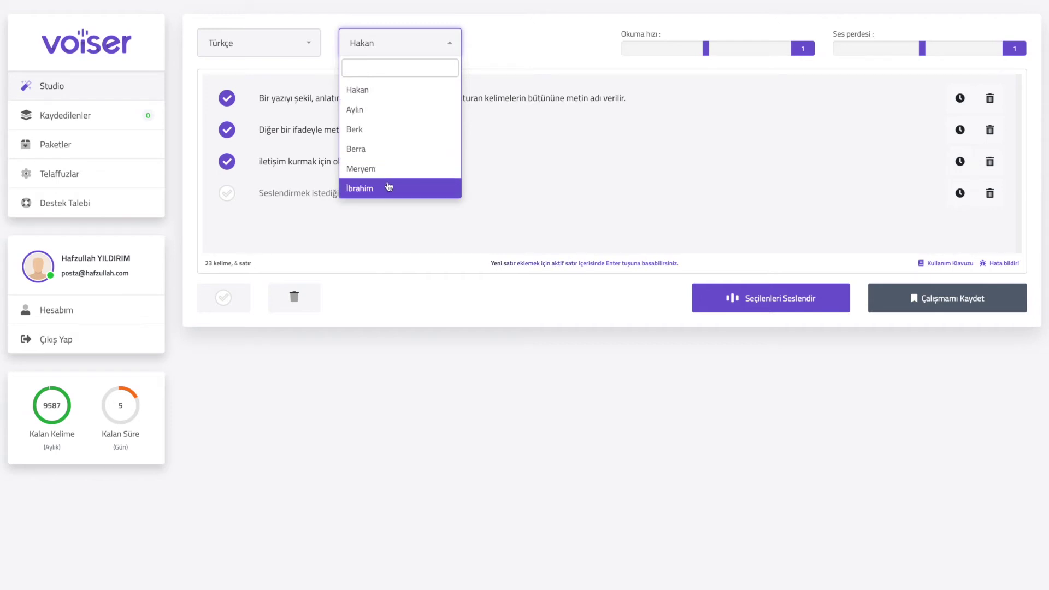
{"action": "left_click", "coordinate": [381, 90]}
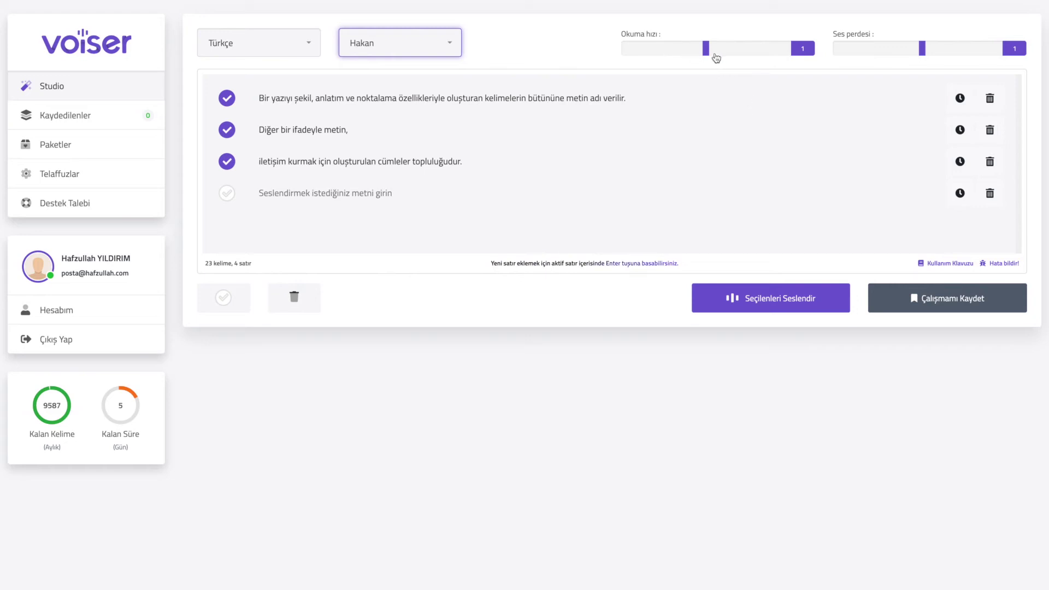
- Keep the reading speed at 1 and set the voice pitch to 1.1
{"action": "mouse_move", "coordinate": [706, 54]}
{"action": "left_mouse_down"}
{"action": "mouse_move", "coordinate": [697, 55]}
{"action": "mouse_move", "coordinate": [705, 54]}
{"action": "left_mouse_up"}
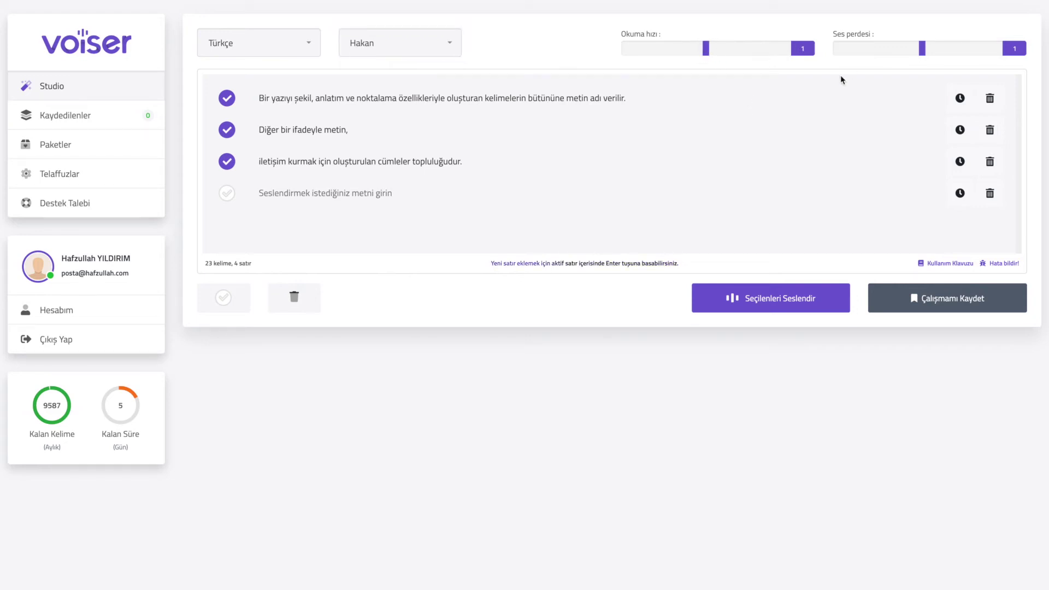
{"action": "left_click_drag", "start_coordinate": [921, 50], "coordinate": [923, 53]}
{"action": "left_click", "coordinate": [433, 164]}
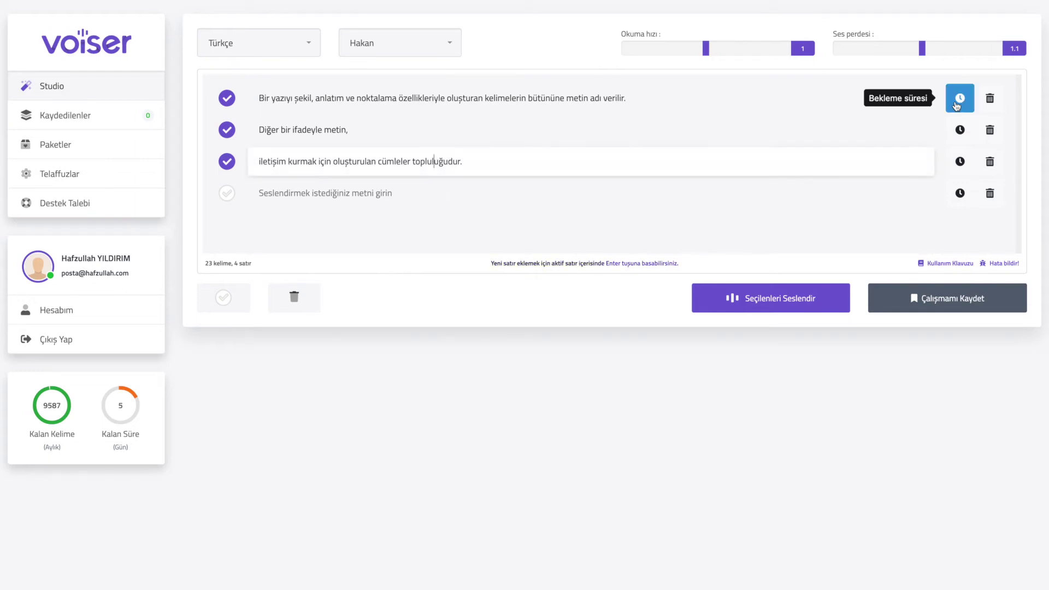
- Add an extra pause of 1000 ms at the end of the first sentence and save it
{"action": "left_click", "coordinate": [551, 100]}
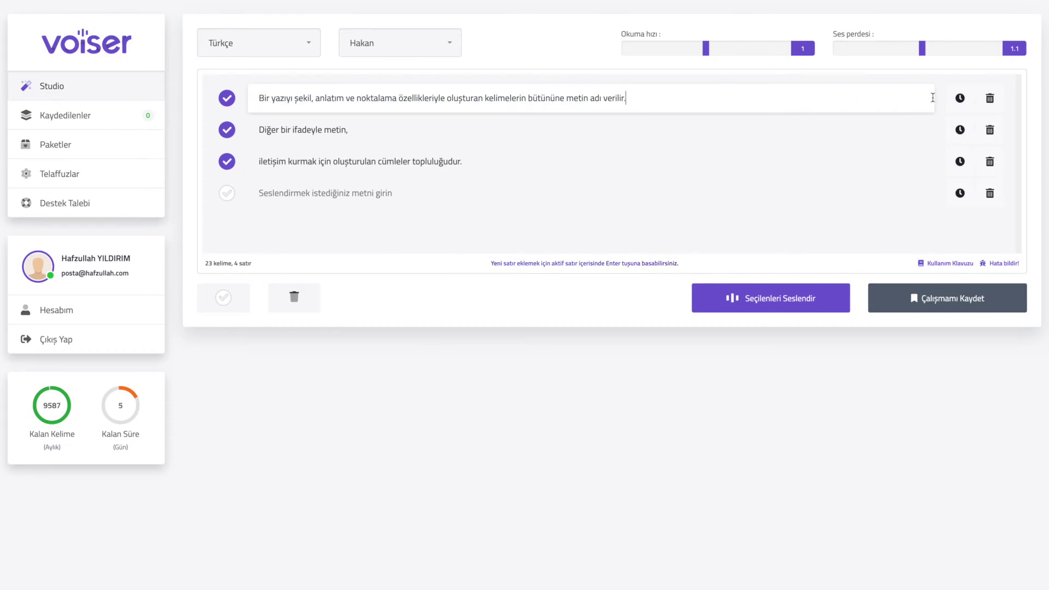
{"action": "left_click", "coordinate": [960, 99]}
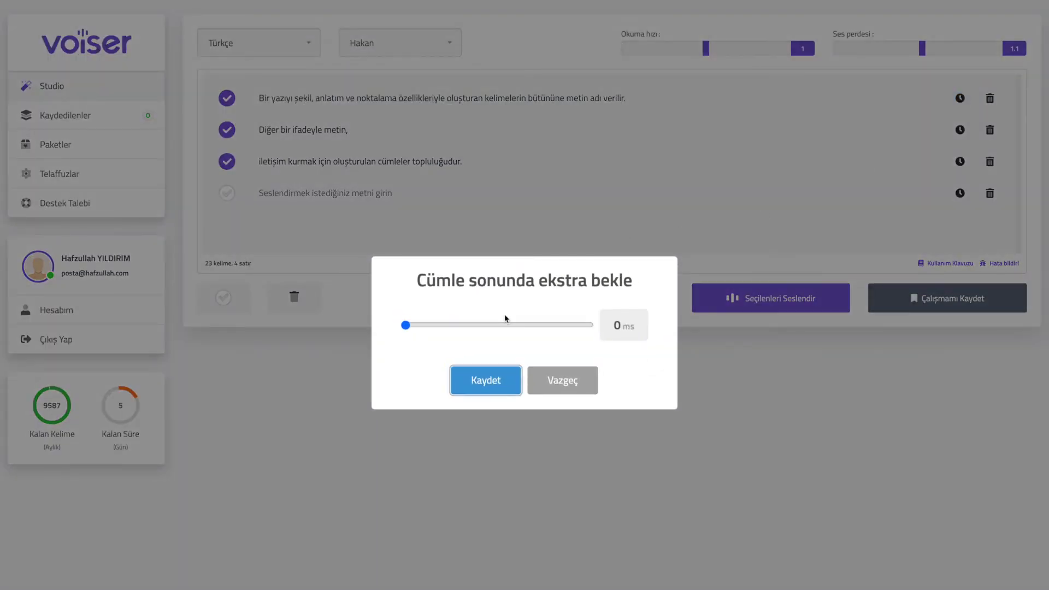
{"action": "left_click_drag", "start_coordinate": [404, 326], "coordinate": [455, 328]}
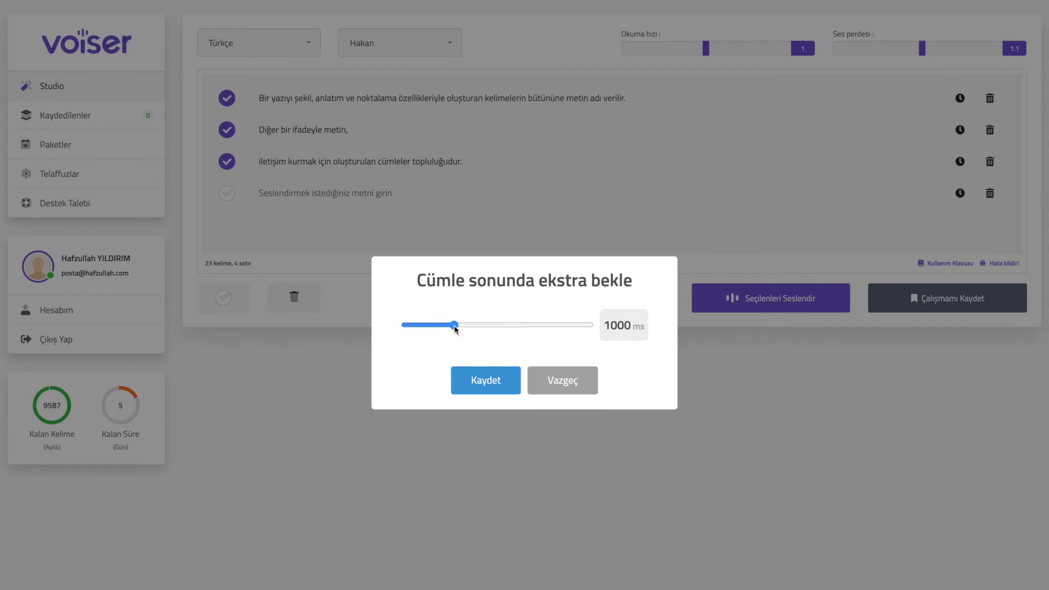
{"action": "left_click", "coordinate": [501, 382]}
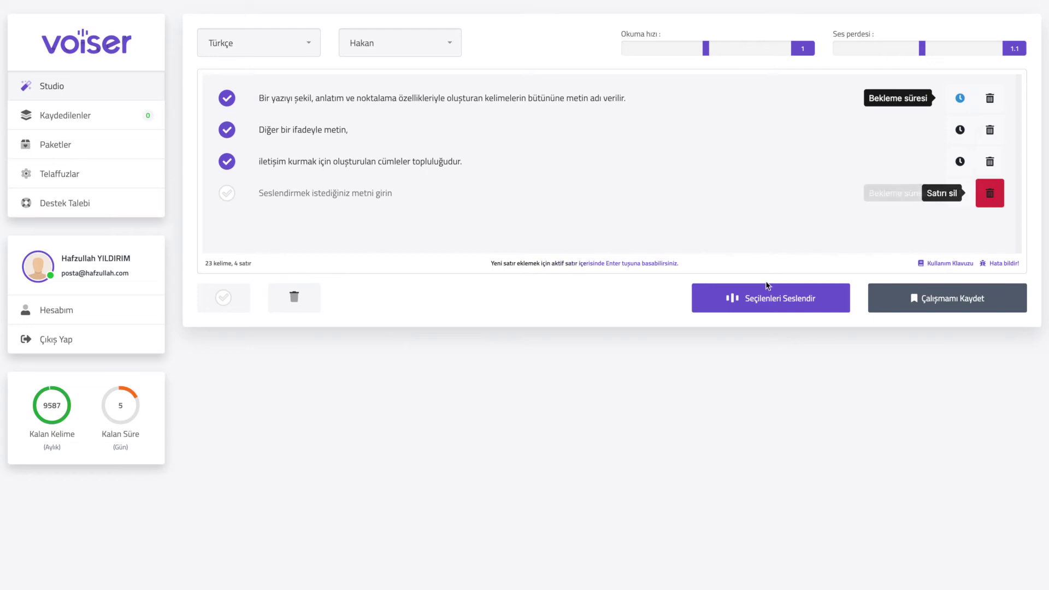
- Generate the voice-over for the selected text lines
{"action": "left_click", "coordinate": [788, 309]}
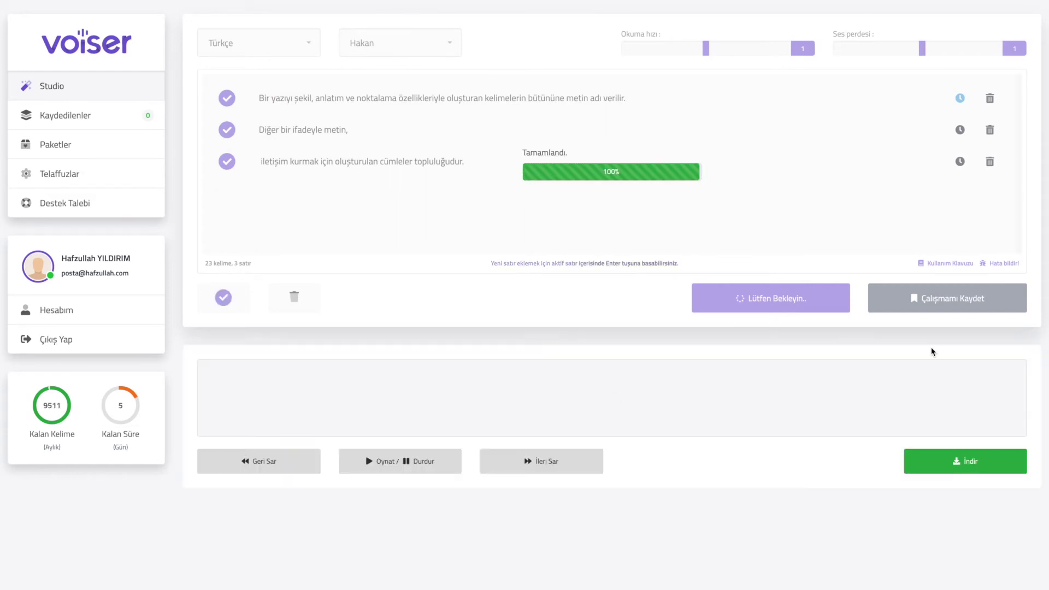
- Insert a semicolon after "Bir yazıyı" in the first line, then regenerate and listen to the voice-over
{"action": "left_click", "coordinate": [432, 464]}
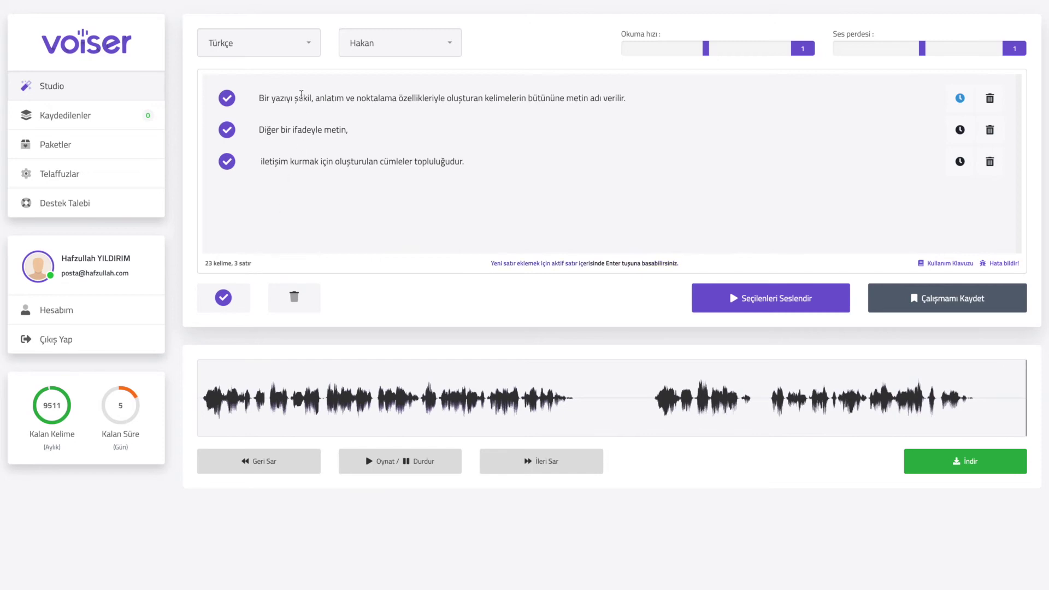
{"action": "left_click", "coordinate": [294, 101]}
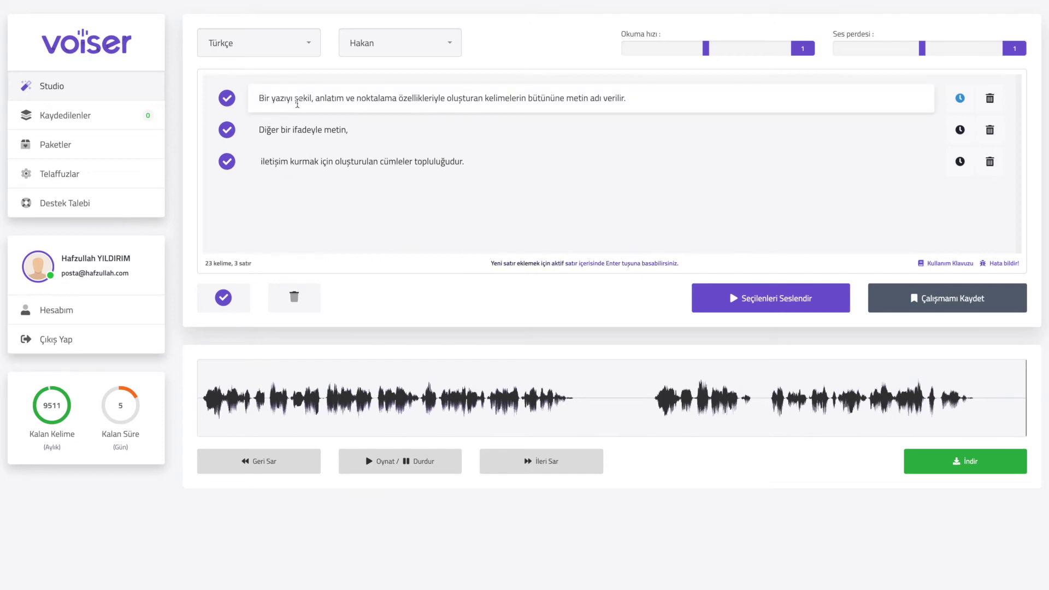
{"action": "key", "text": "BackSpace"}
{"action": "type", "text": ";"}
{"action": "left_click", "coordinate": [754, 299]}
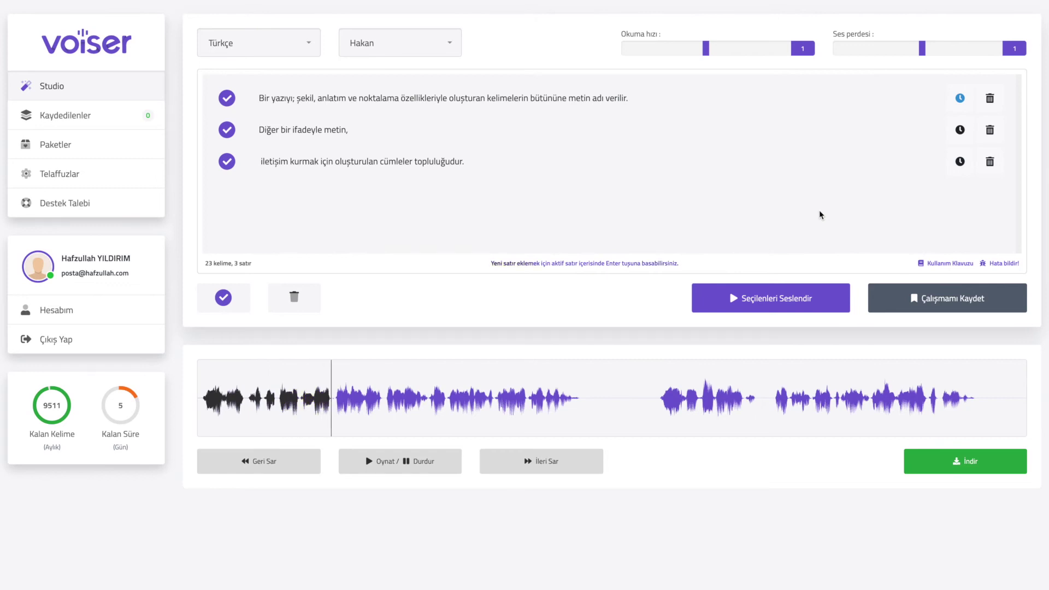
{"action": "left_click", "coordinate": [403, 465]}
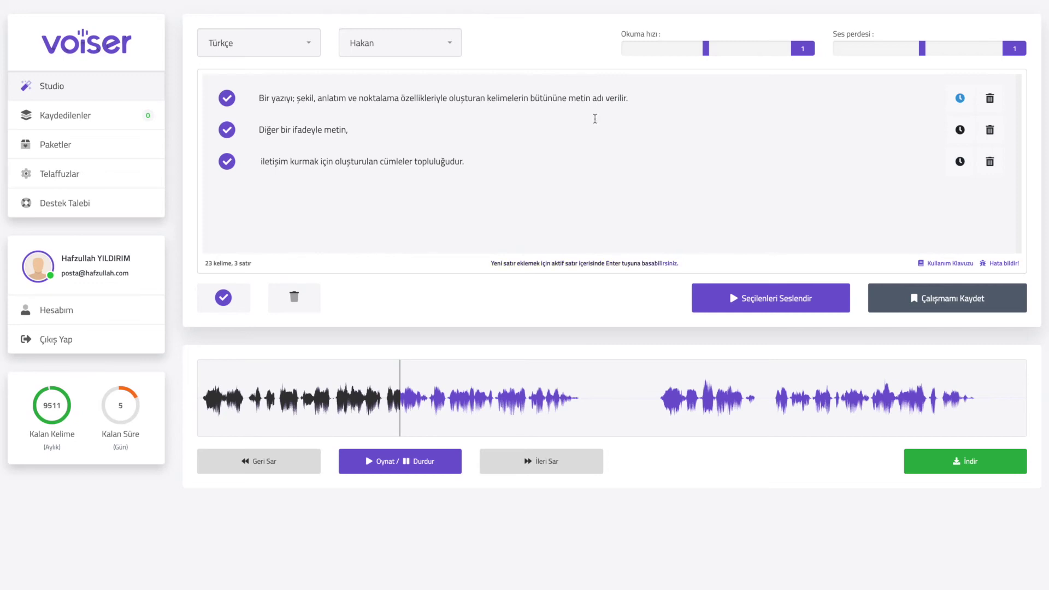
- Cut everything after "Bir yazıyı;" from the first line and paste it over the second line's text
{"action": "left_click", "coordinate": [454, 130]}
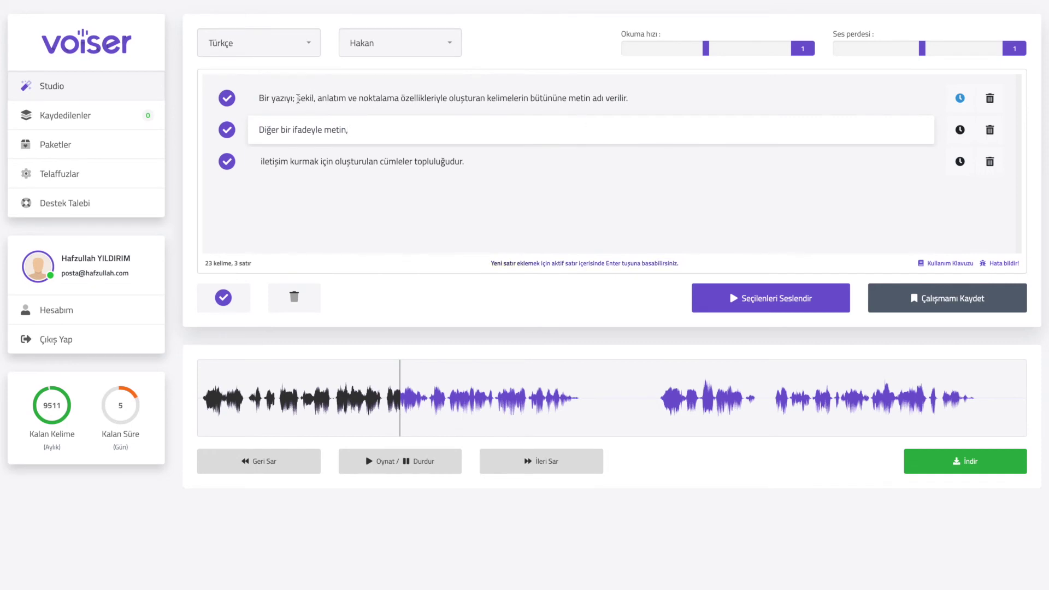
{"action": "left_click_drag", "start_coordinate": [297, 99], "coordinate": [700, 104]}
{"action": "key", "text": "ctrl+c"}
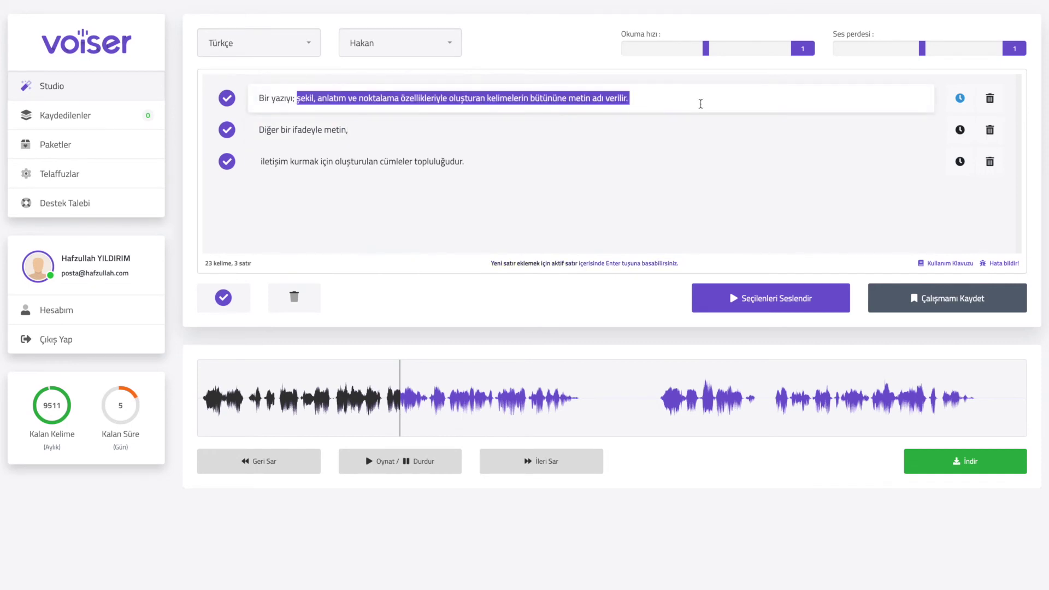
{"action": "key", "text": "BackSpace"}
{"action": "left_click", "coordinate": [236, 133]}
{"action": "triple_click", "coordinate": [237, 132]}
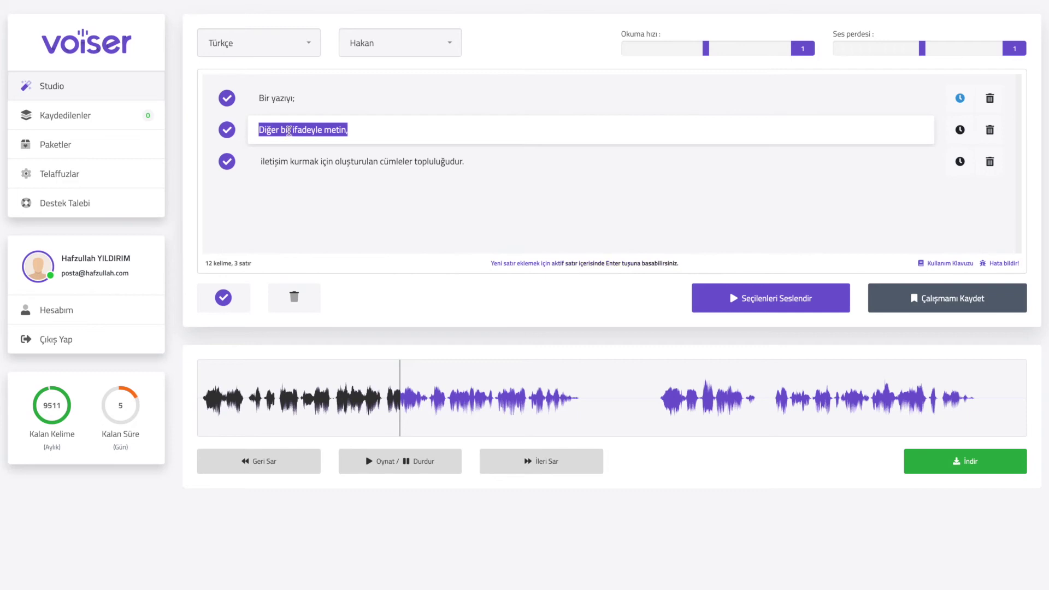
{"action": "key", "text": "ctrl+v"}
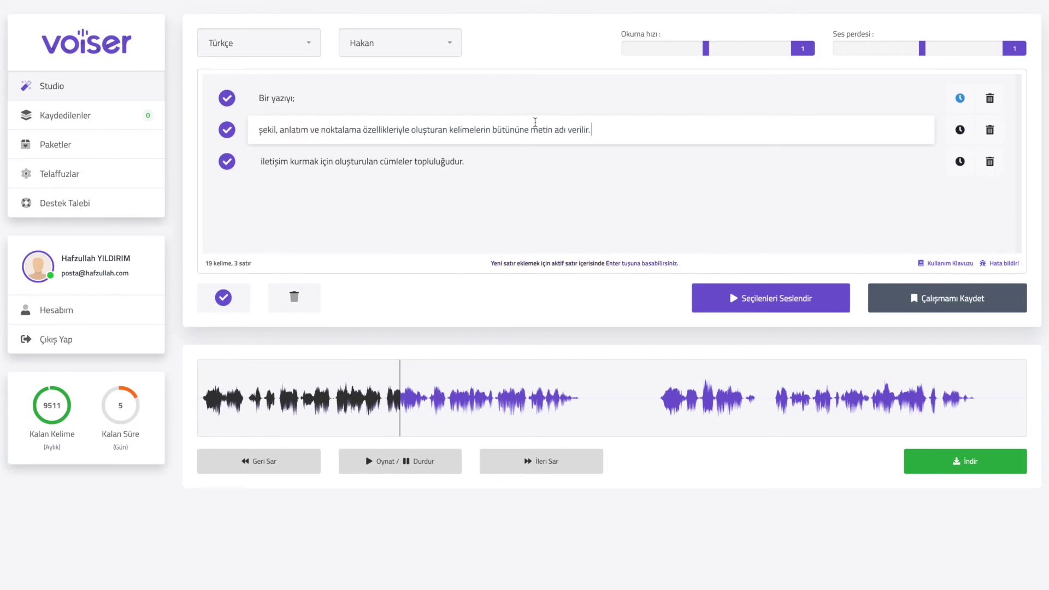
- Delete the third line, then generate the voice-over of the two remaining lines and pause its playback
{"action": "left_click_drag", "start_coordinate": [513, 162], "coordinate": [236, 163]}
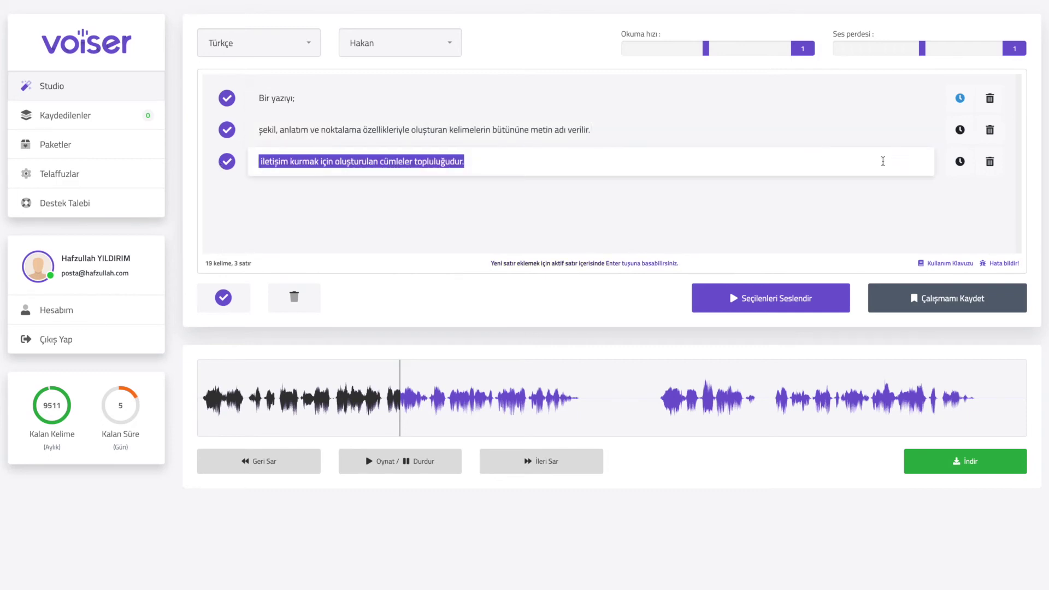
{"action": "left_click", "coordinate": [990, 162]}
{"action": "left_click", "coordinate": [749, 297]}
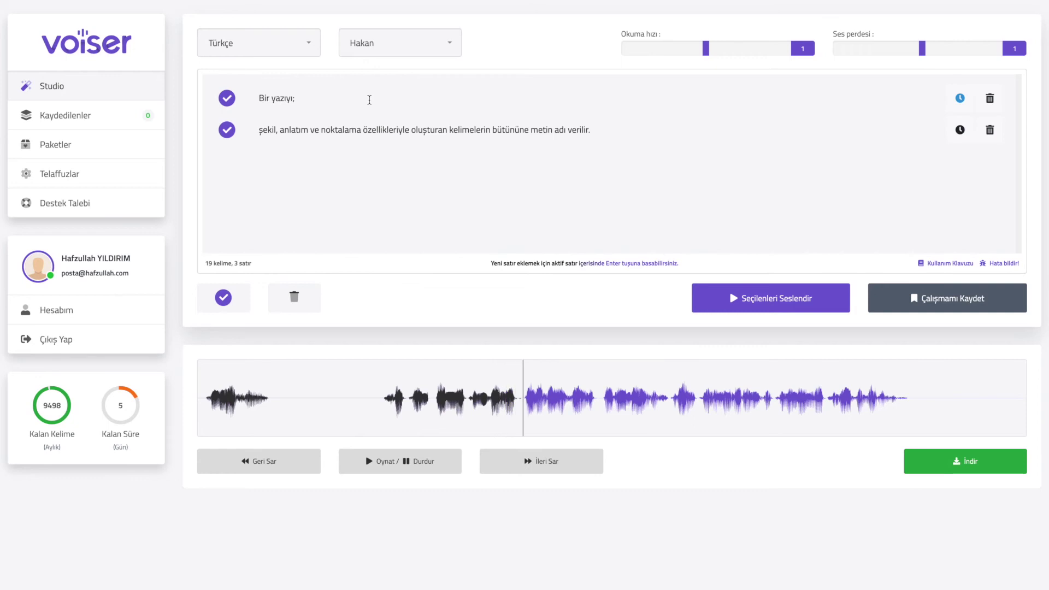
{"action": "left_click", "coordinate": [401, 461]}
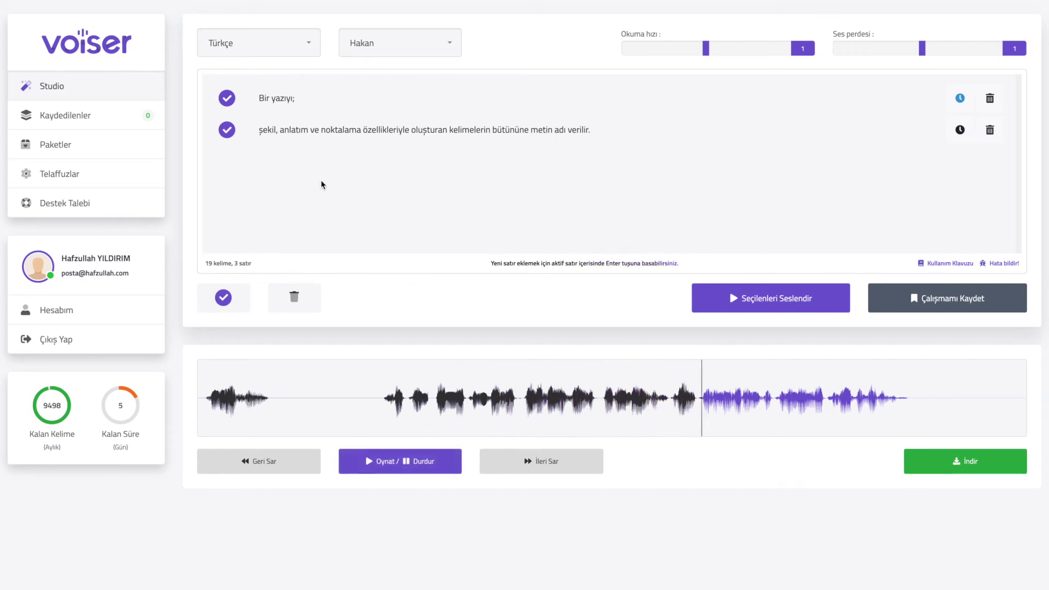
{"action": "left_click", "coordinate": [340, 94]}
{"action": "key", "text": "Return"}
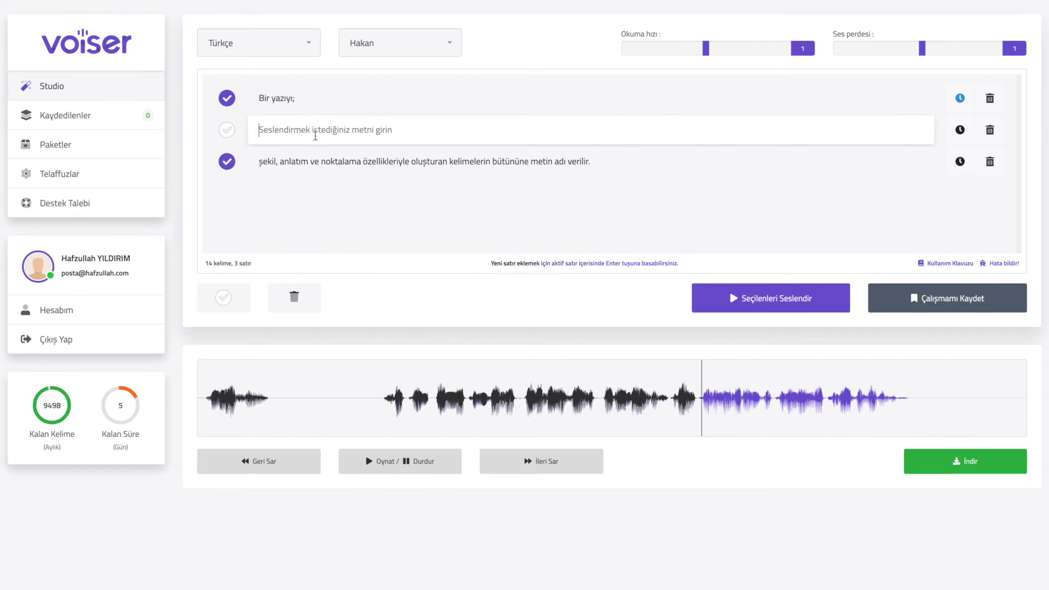
{"action": "left_click", "coordinate": [989, 130]}
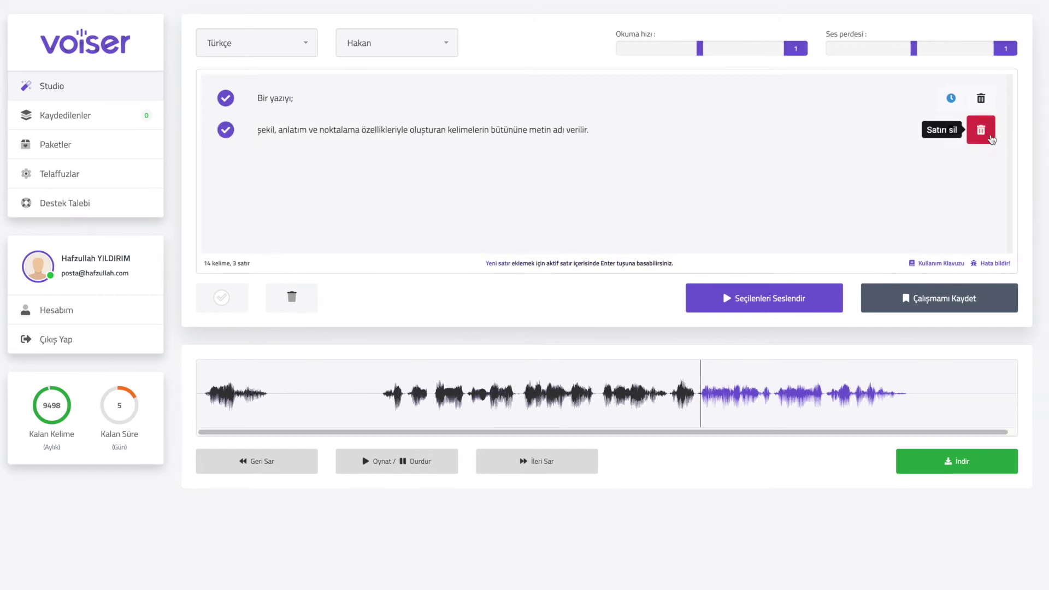
- Reduce the text to the single line "Meb açıklama yaptı" and generate its voice-over
{"action": "left_click", "coordinate": [990, 137]}
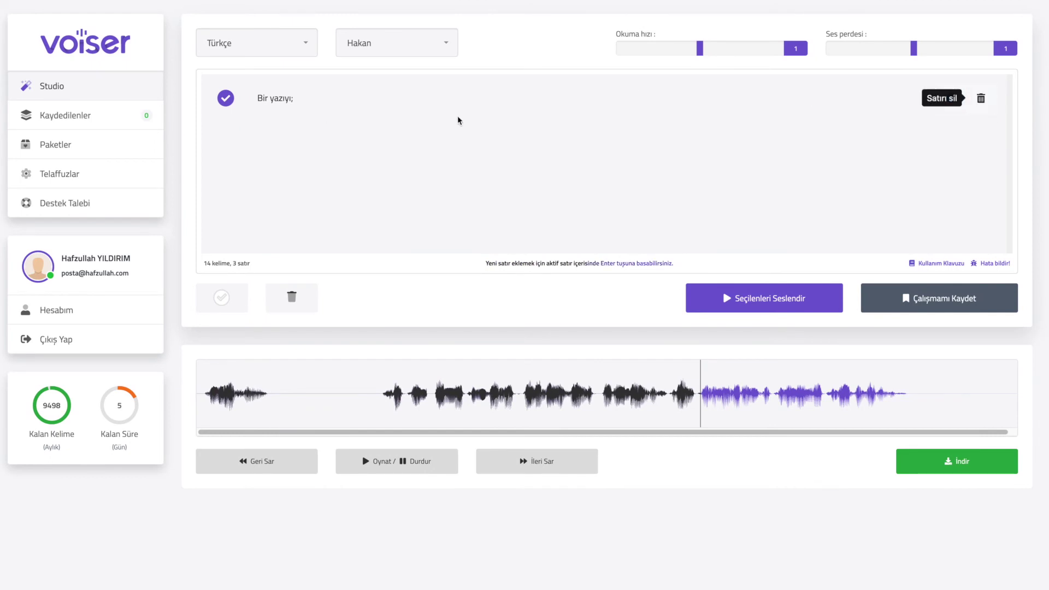
{"action": "left_click_drag", "start_coordinate": [325, 100], "coordinate": [153, 95]}
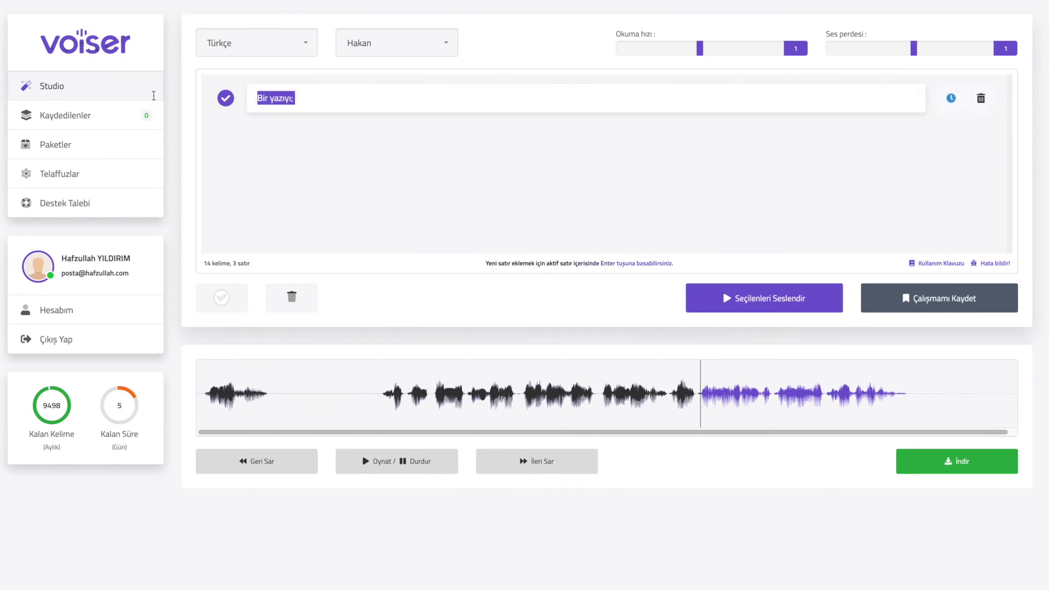
{"action": "type", "text": "Meb"}
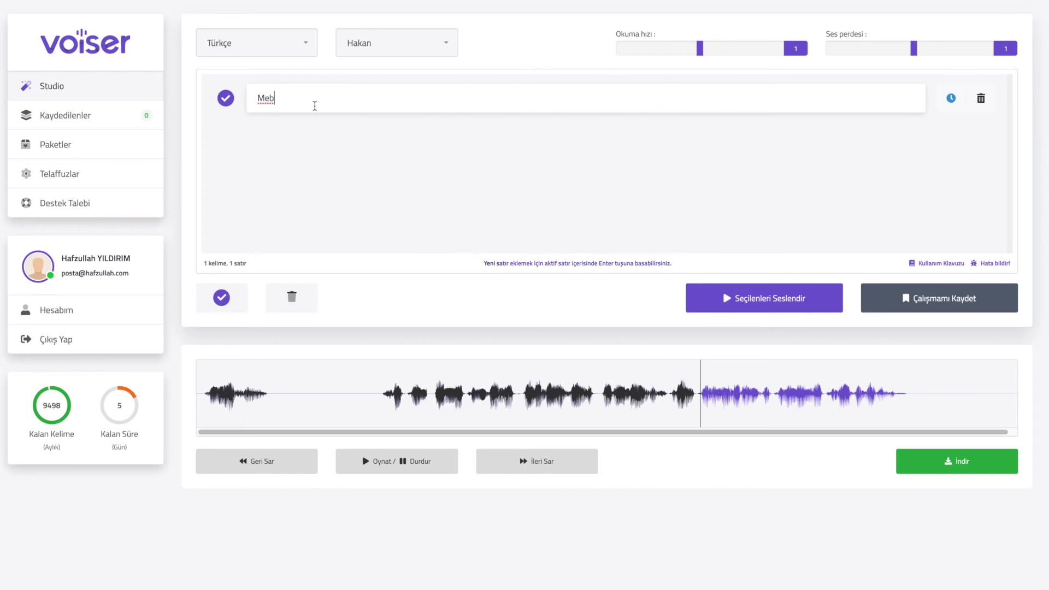
{"action": "type", "text": " açıklama yaptı"}
{"action": "left_click", "coordinate": [741, 297]}
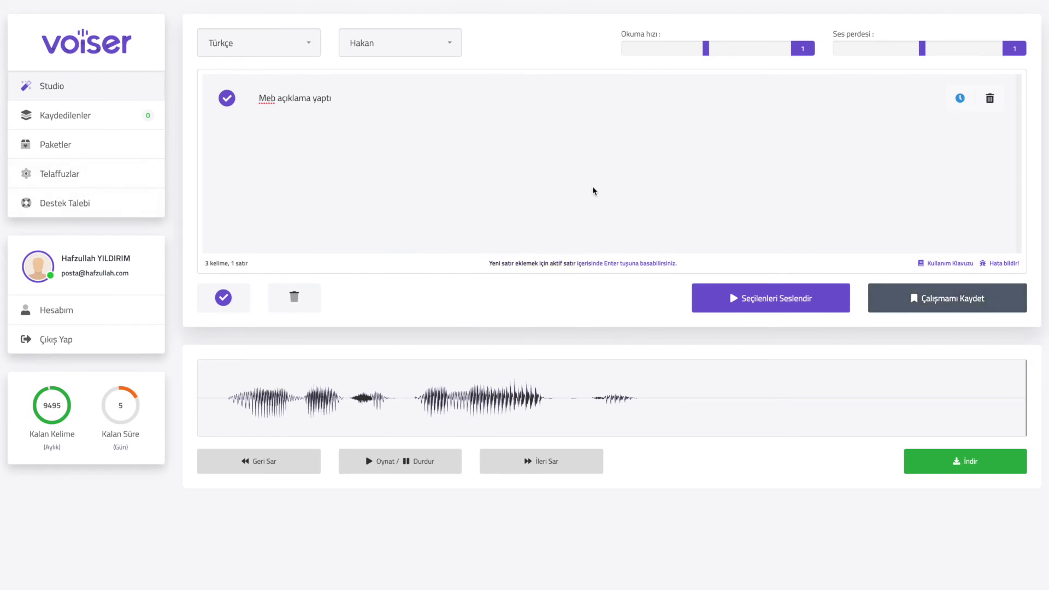
- Save the work under the name Demo and reopen it from the list of saved works
{"action": "left_click", "coordinate": [953, 307]}
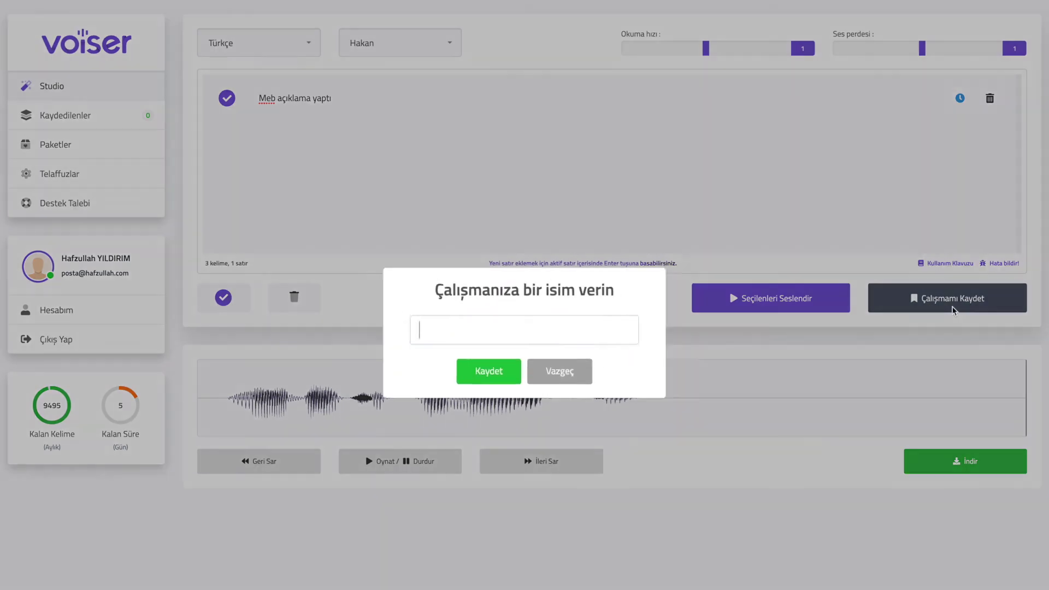
{"action": "left_click", "coordinate": [460, 325]}
{"action": "type", "text": "Demo"}
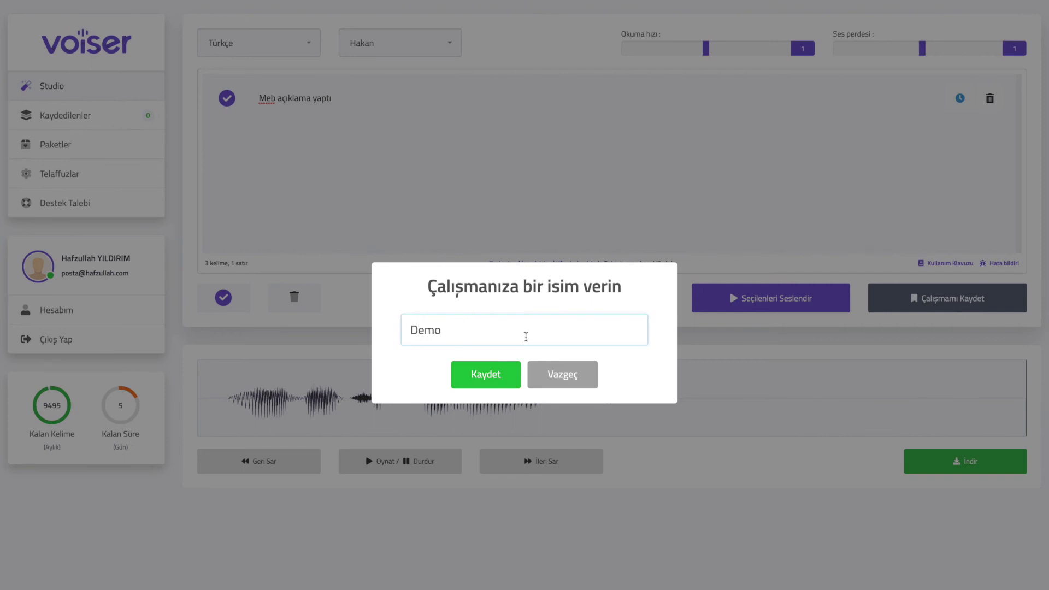
{"action": "left_click", "coordinate": [481, 375]}
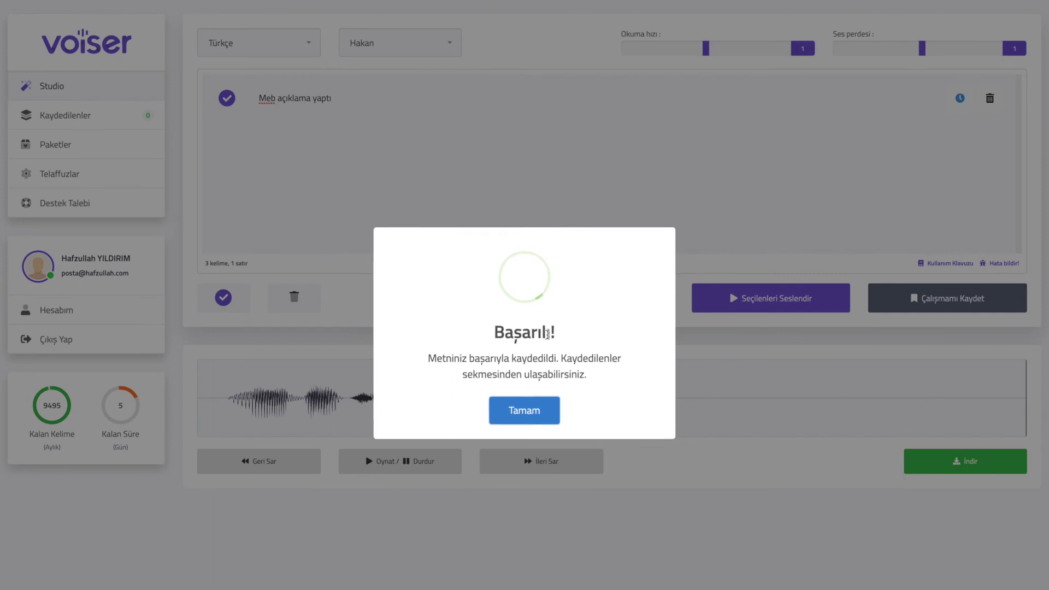
{"action": "left_click", "coordinate": [527, 410]}
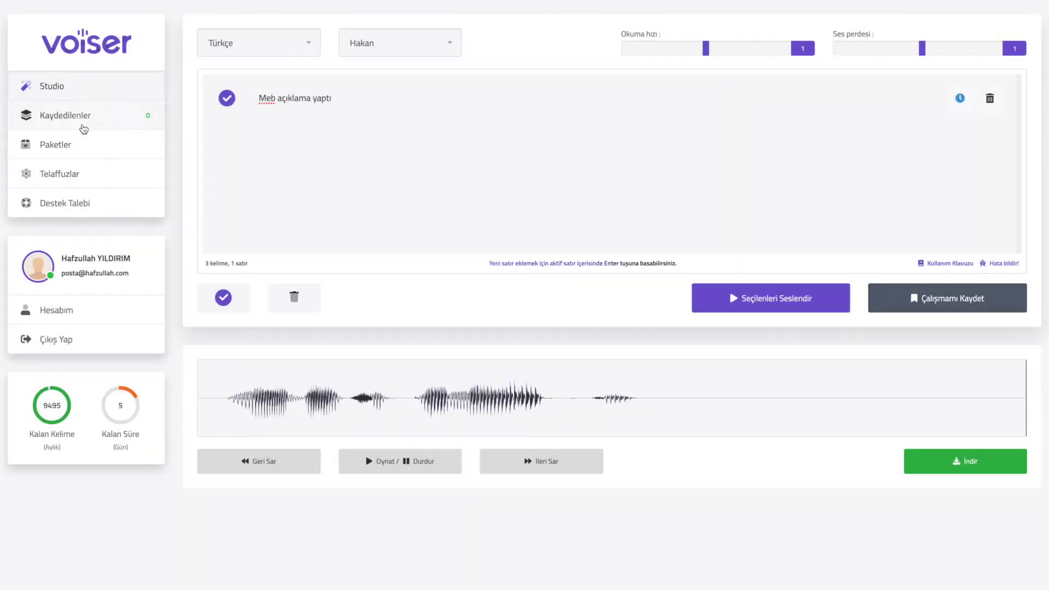
{"action": "left_click", "coordinate": [82, 128]}
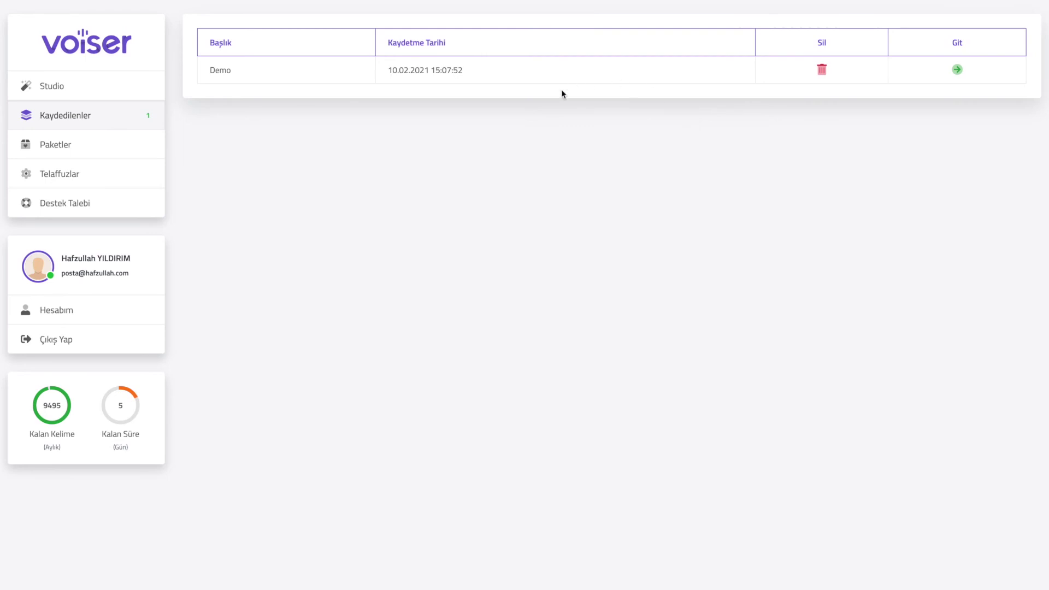
{"action": "left_click", "coordinate": [956, 70]}
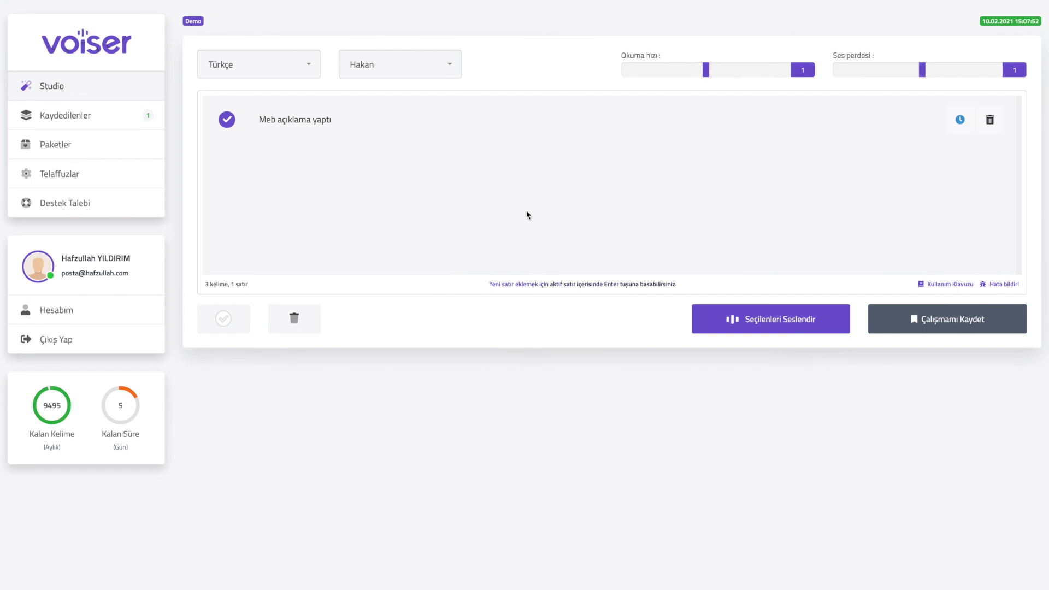
- Add a custom pronunciation so that "Meb" is read as "Milli Eğitim Bakanlığı"
{"action": "left_click", "coordinate": [95, 175]}
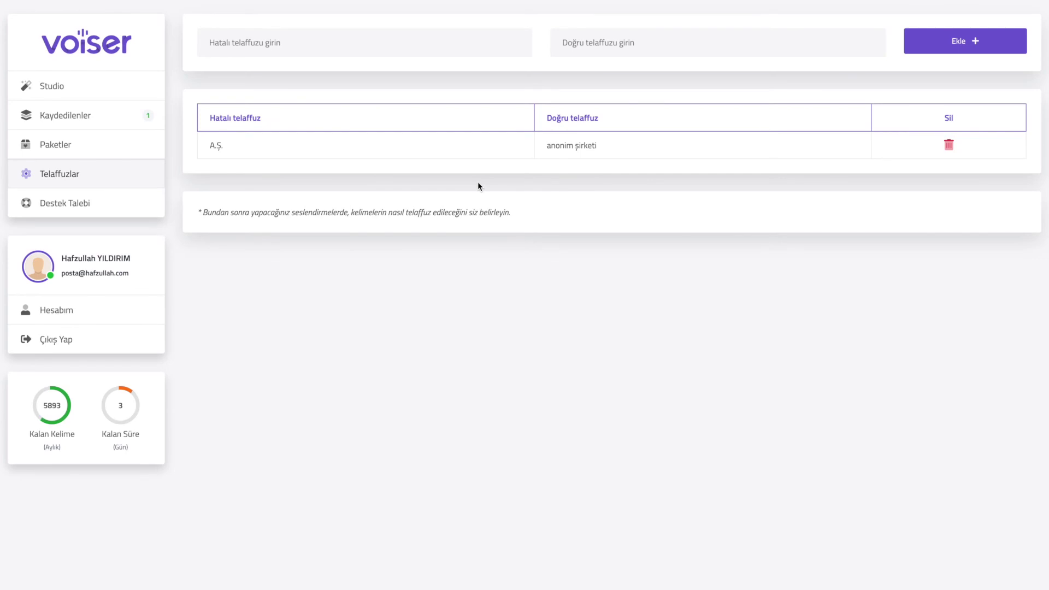
{"action": "type", "text": "Meb"}
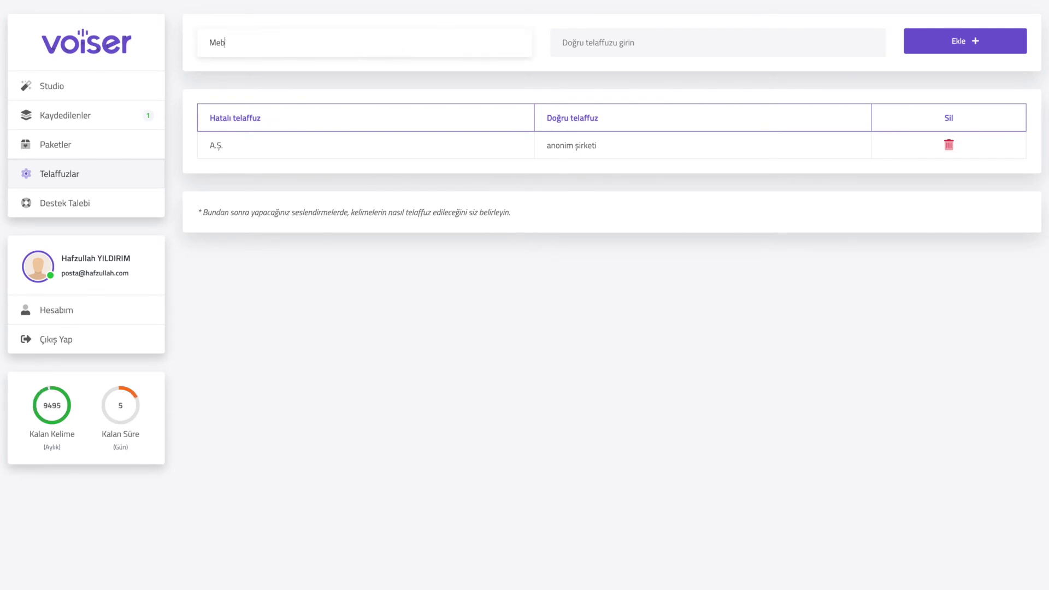
{"action": "left_click", "coordinate": [605, 36]}
{"action": "type", "text": "MM"}
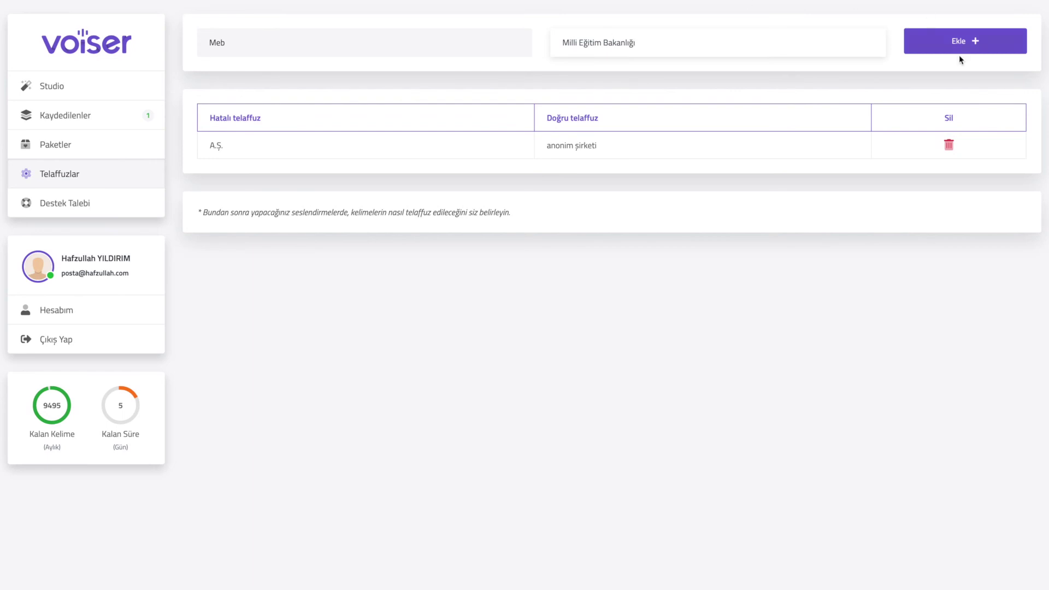
{"action": "left_click", "coordinate": [988, 52]}
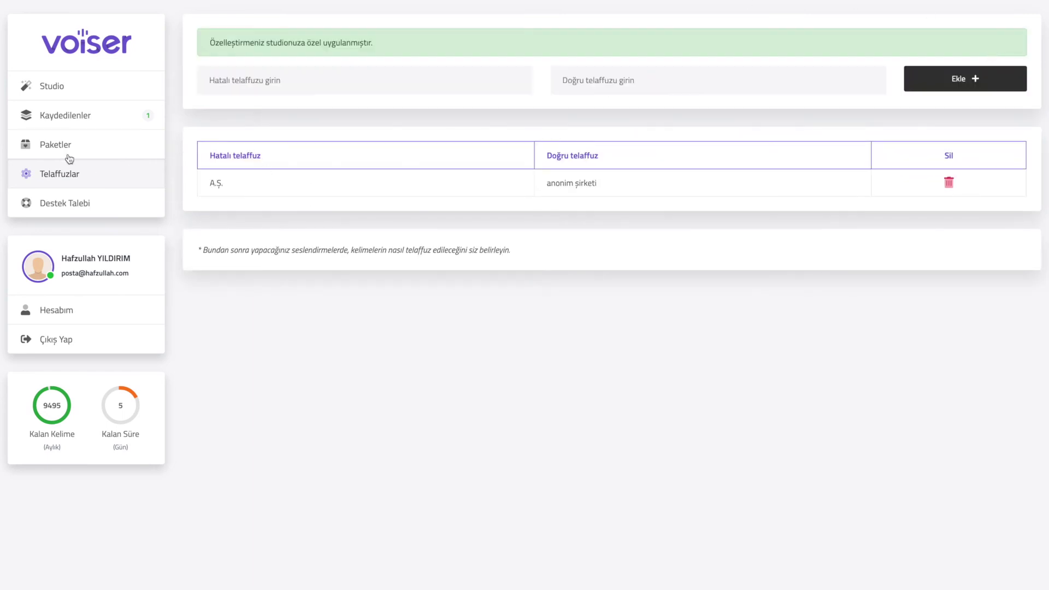
- Reopen the saved work Demo and generate its voice-over with the custom pronunciation
{"action": "left_click", "coordinate": [66, 116]}
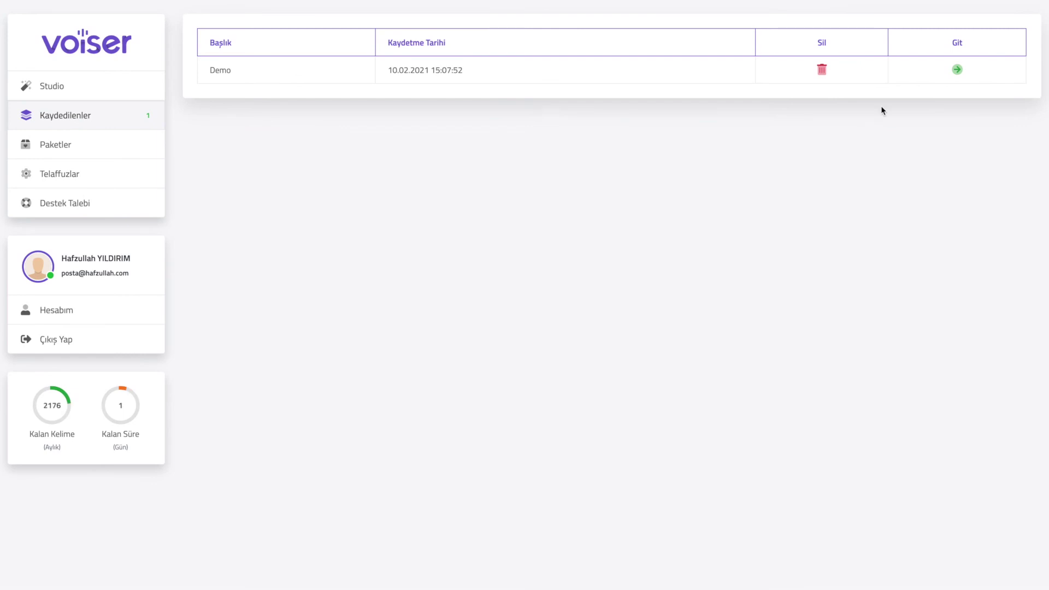
{"action": "left_click", "coordinate": [956, 70]}
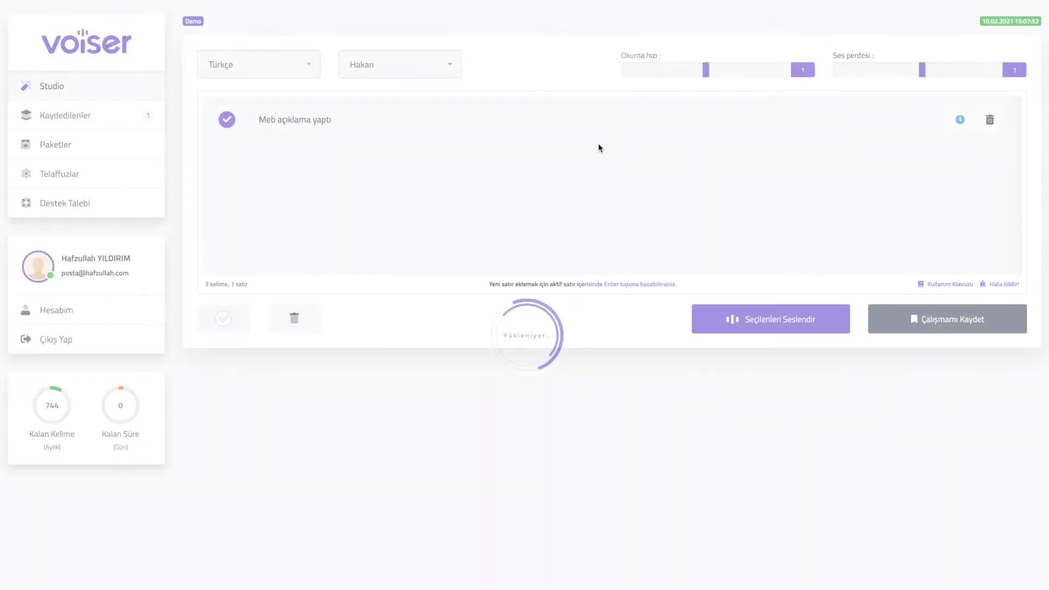
{"action": "left_click", "coordinate": [812, 305]}
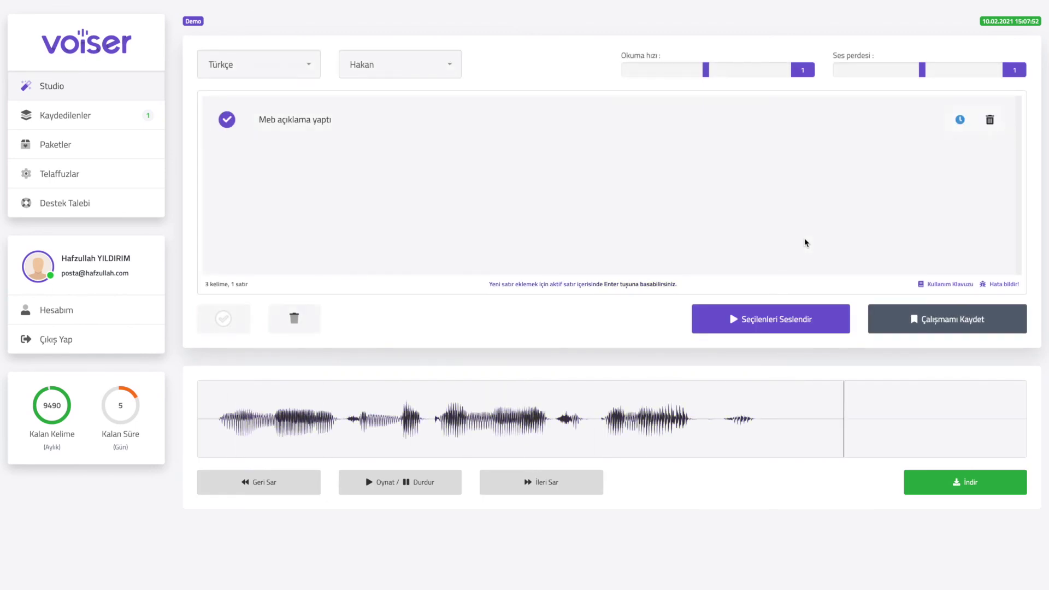
- Change the voice to Meryem and generate the voice-over again
{"action": "left_click", "coordinate": [424, 77]}
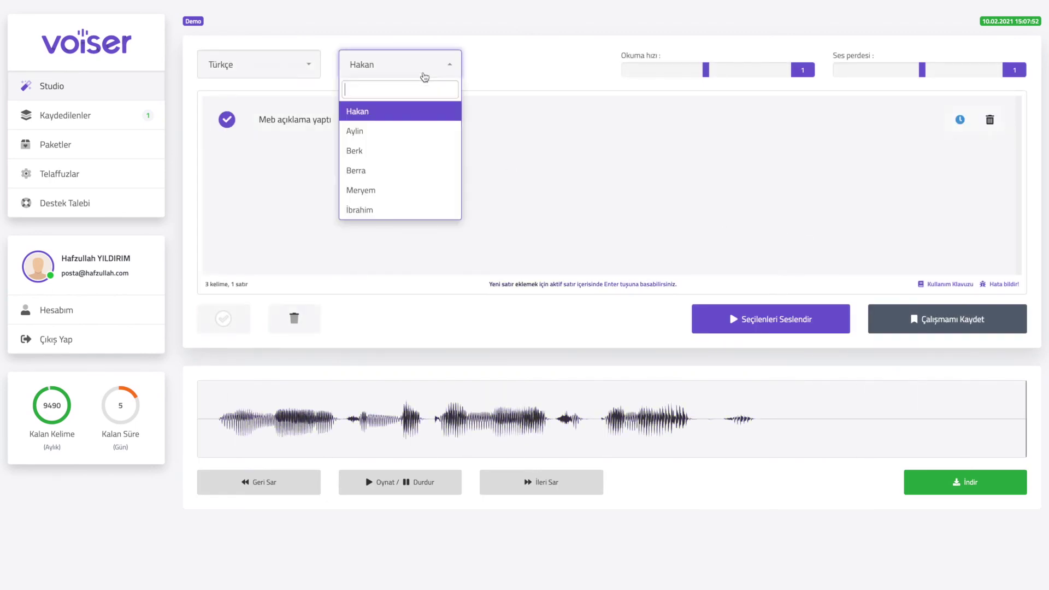
{"action": "left_click", "coordinate": [393, 191]}
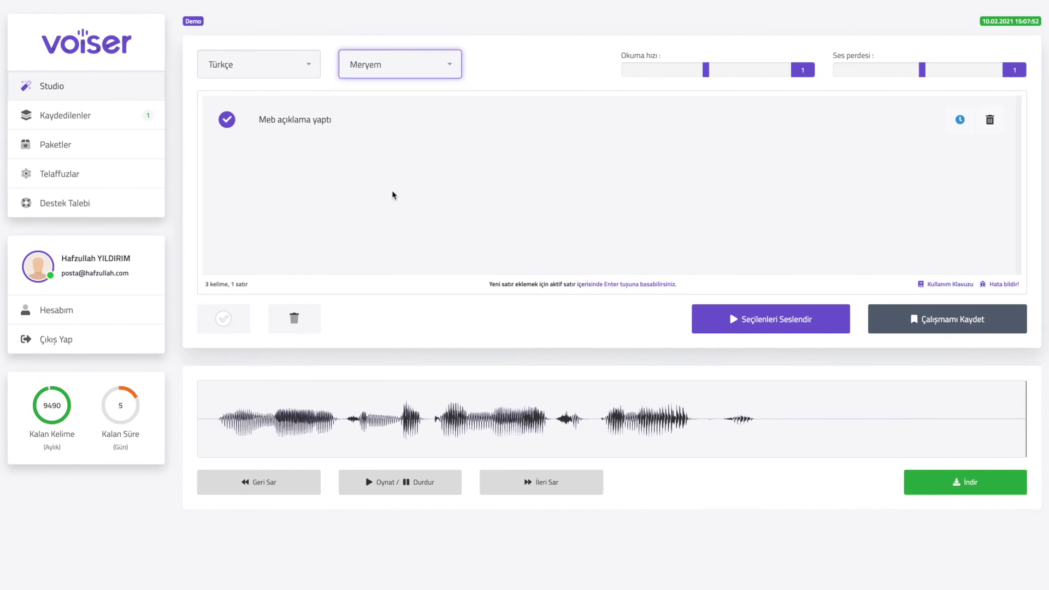
{"action": "left_click", "coordinate": [711, 326]}
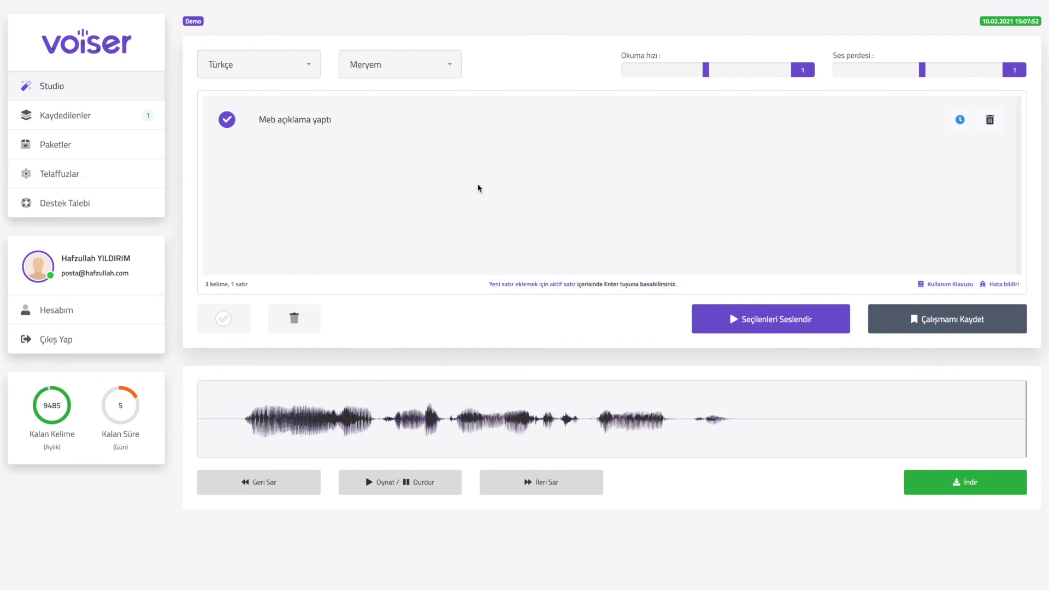
- Set the reading speed to 0.9 and the voice pitch to 8.7
{"action": "left_click", "coordinate": [368, 123]}
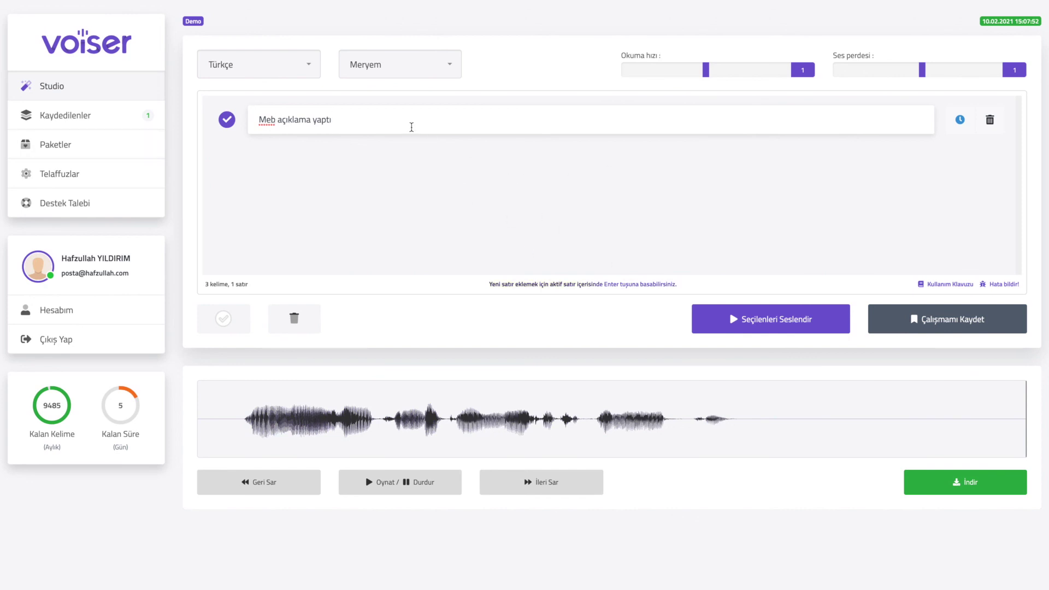
{"action": "left_click_drag", "start_coordinate": [703, 71], "coordinate": [680, 73]}
{"action": "left_click_drag", "start_coordinate": [923, 71], "coordinate": [951, 71]}
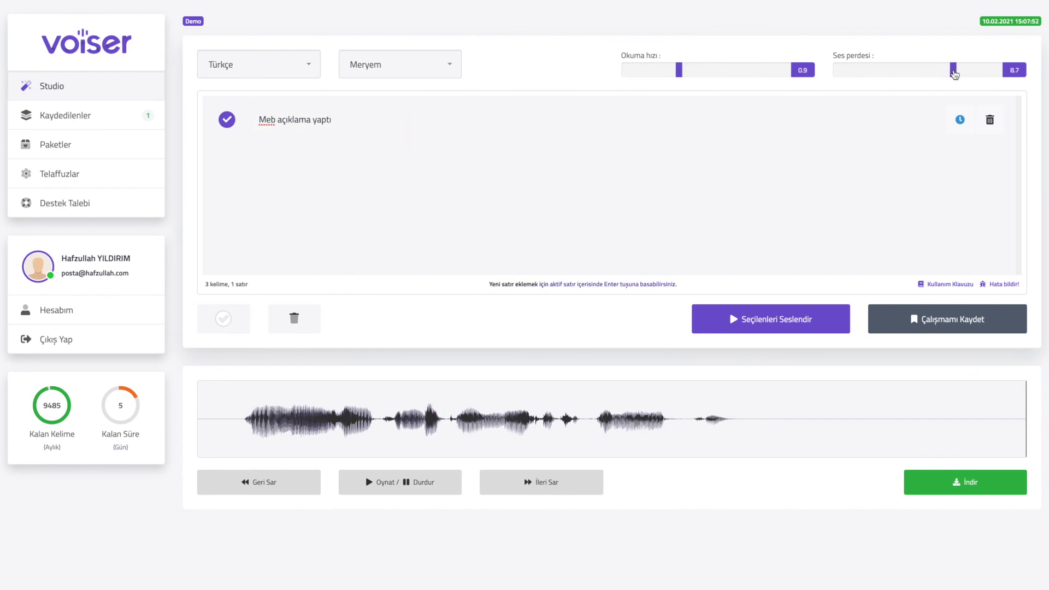
- Generate the voice-over of the selected line again with the adjusted reading speed and voice pitch
{"action": "left_click", "coordinate": [808, 307]}
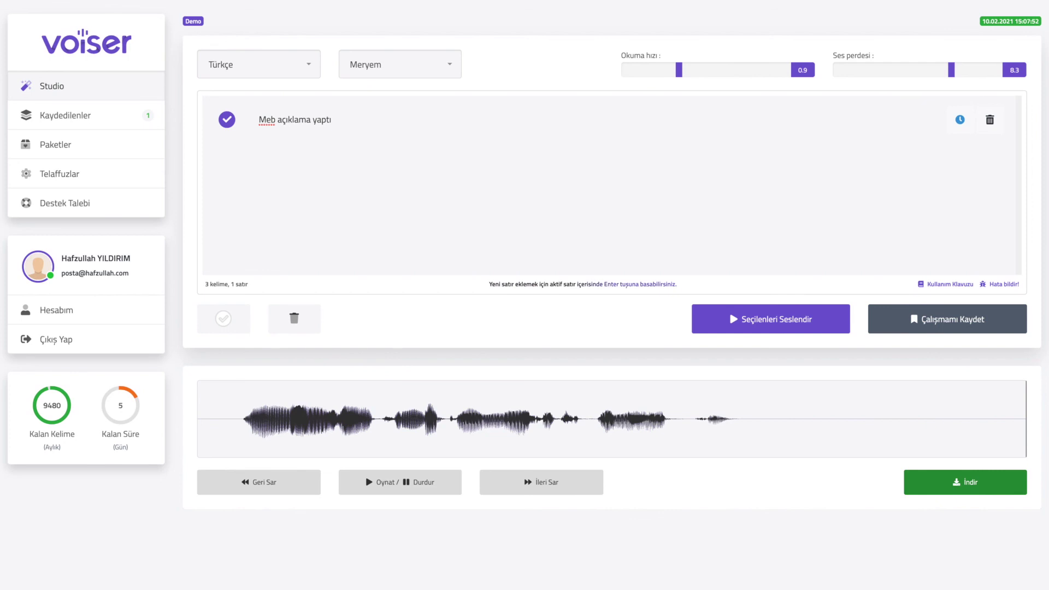
- Open the subscription packages and compare their prices for the 3-month, 6-month and 12-month terms
{"action": "left_click", "coordinate": [99, 153]}
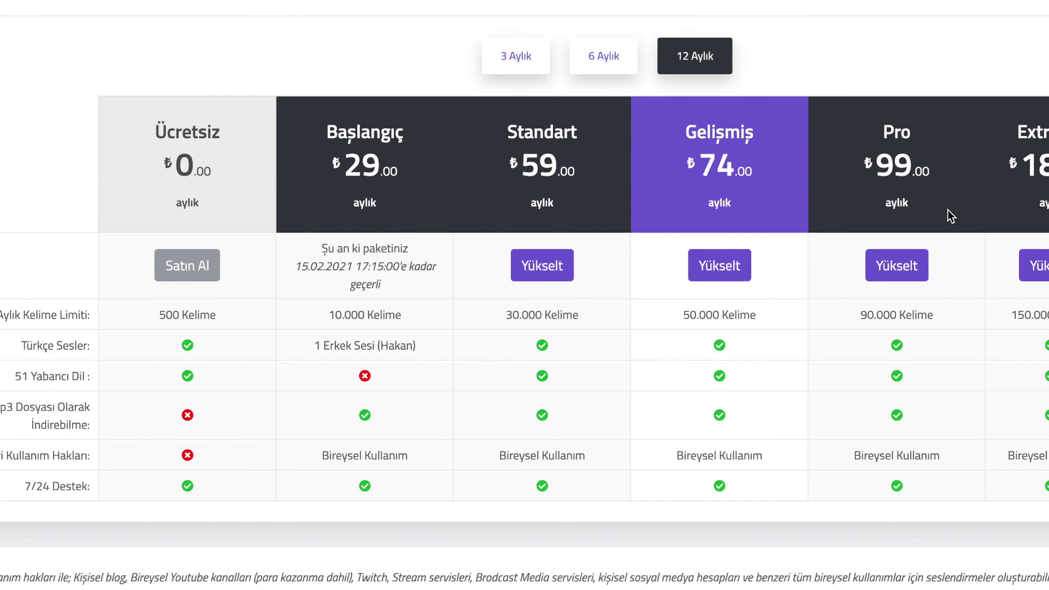
{"action": "left_click", "coordinate": [520, 65]}
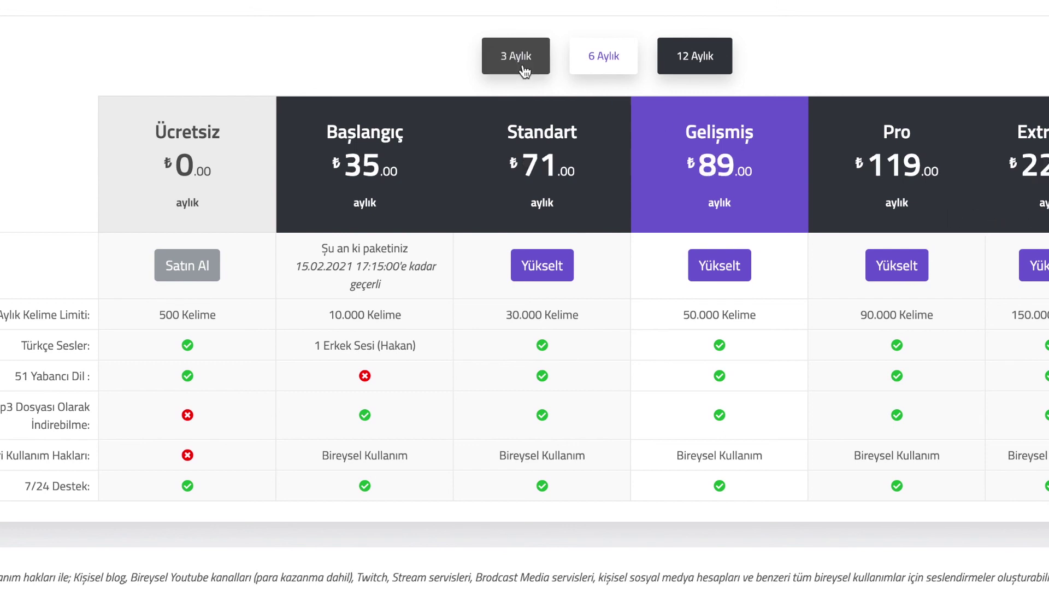
{"action": "left_click", "coordinate": [605, 64]}
{"action": "left_click", "coordinate": [701, 65]}
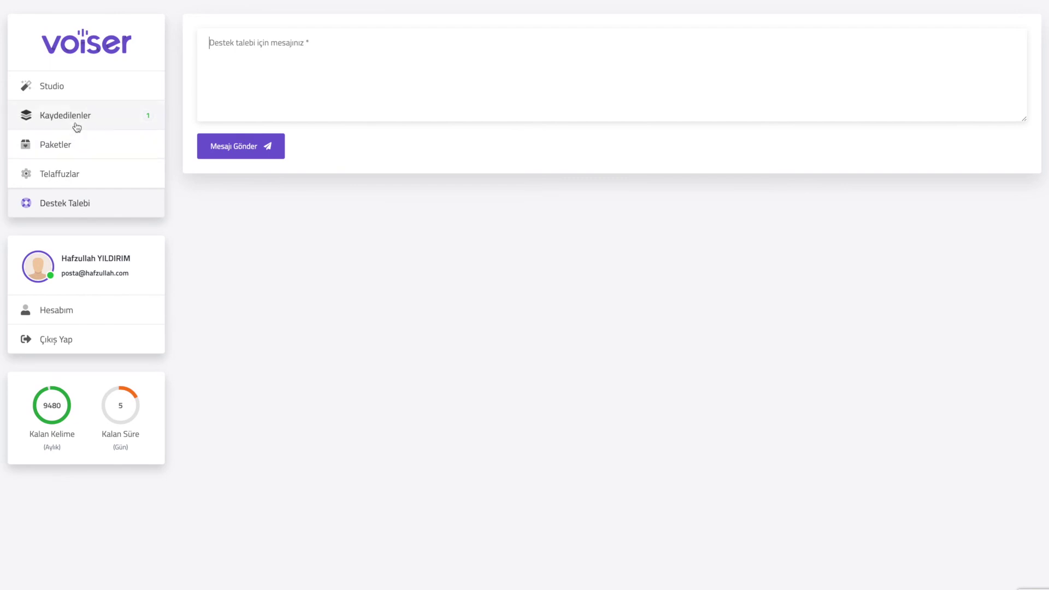
- Return to the studio, view the account page and reopen the text-to-speech studio from there
{"action": "left_click", "coordinate": [74, 96]}
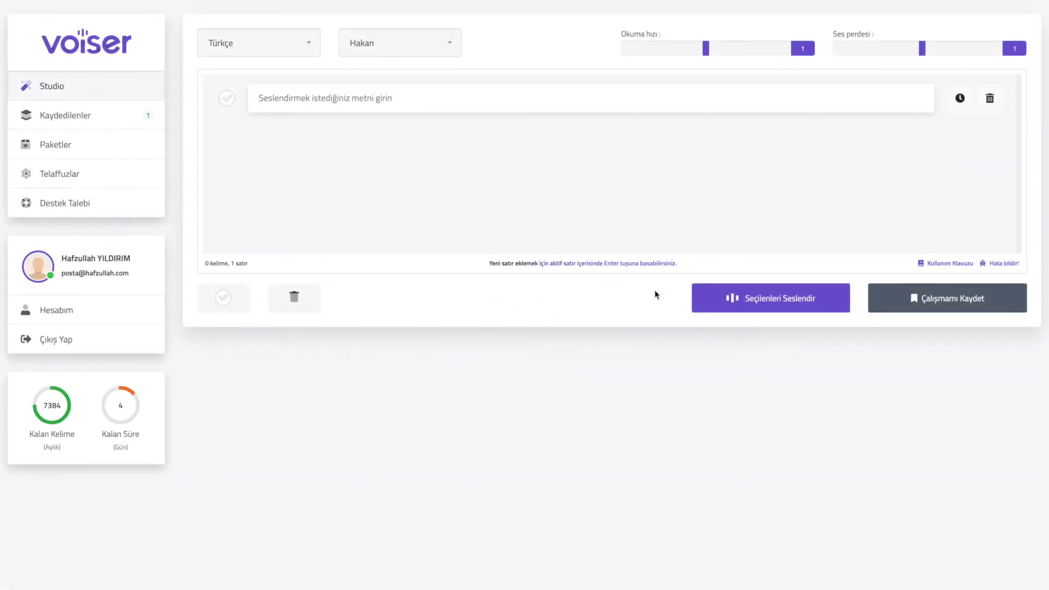
{"action": "left_click", "coordinate": [60, 312]}
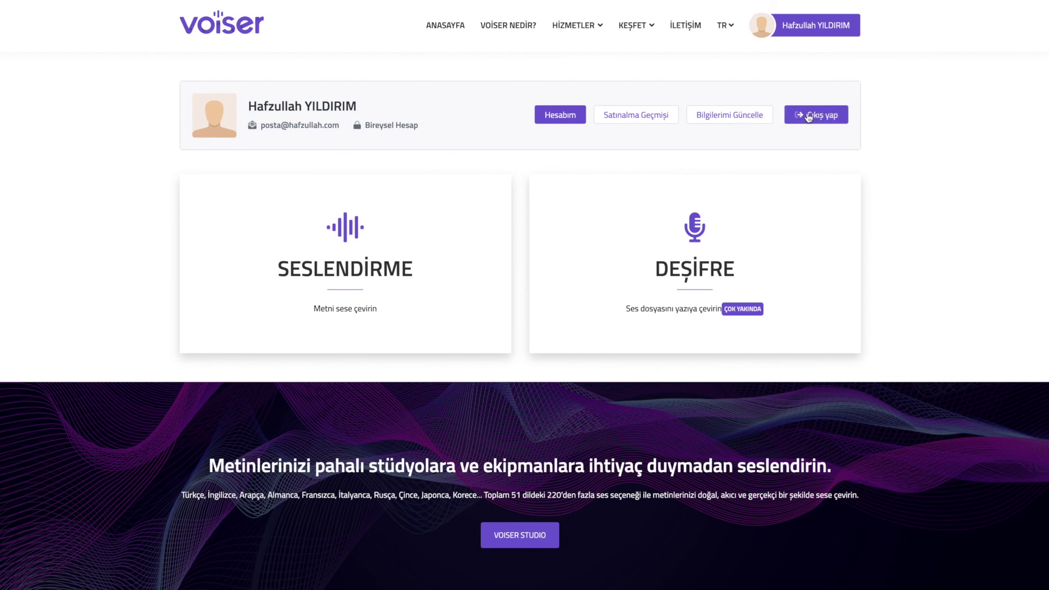
{"action": "left_click", "coordinate": [339, 226]}
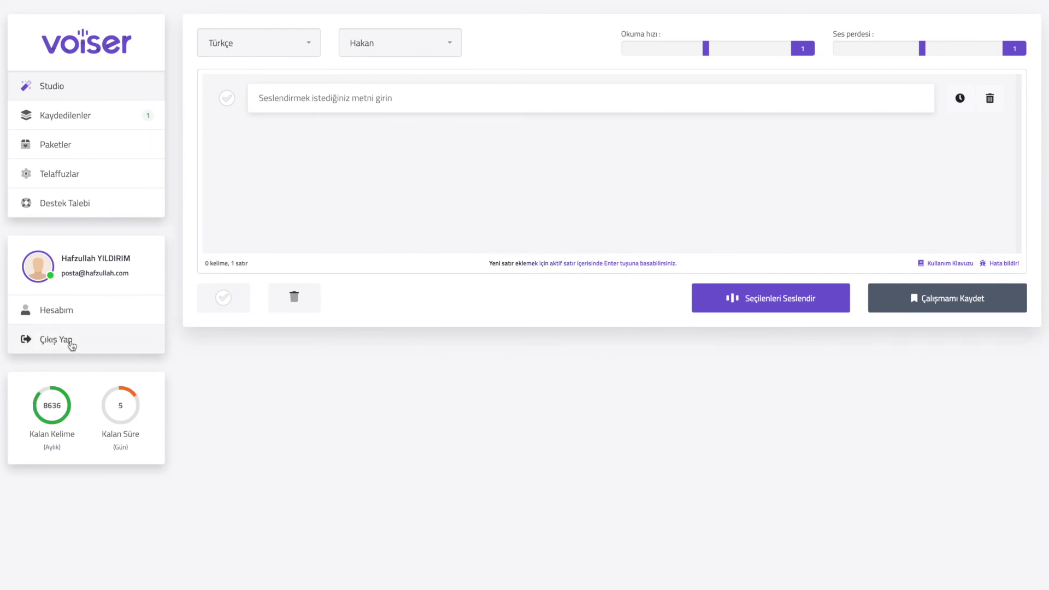